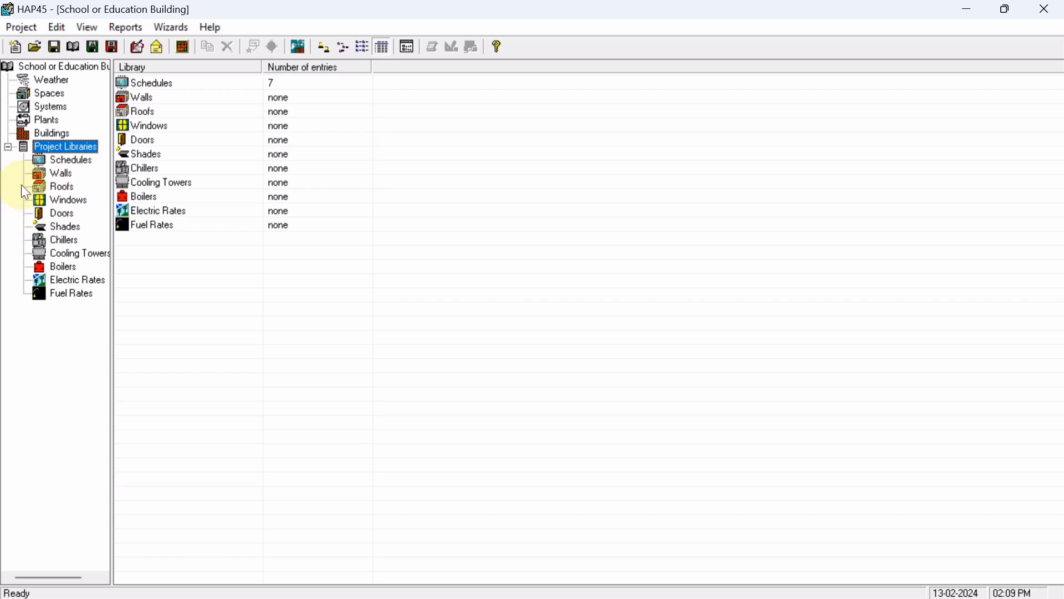
Create a new default wall in the project's wall library and name the assembly "Outside Walls".
{"action": "left_click", "coordinate": [59, 176]}
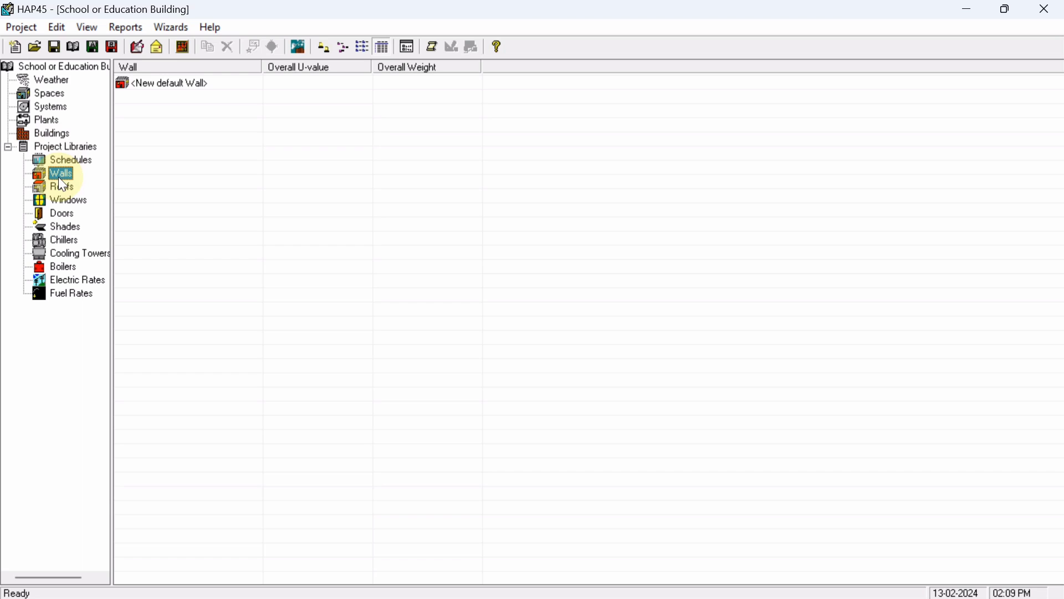
{"action": "double_click", "coordinate": [176, 89]}
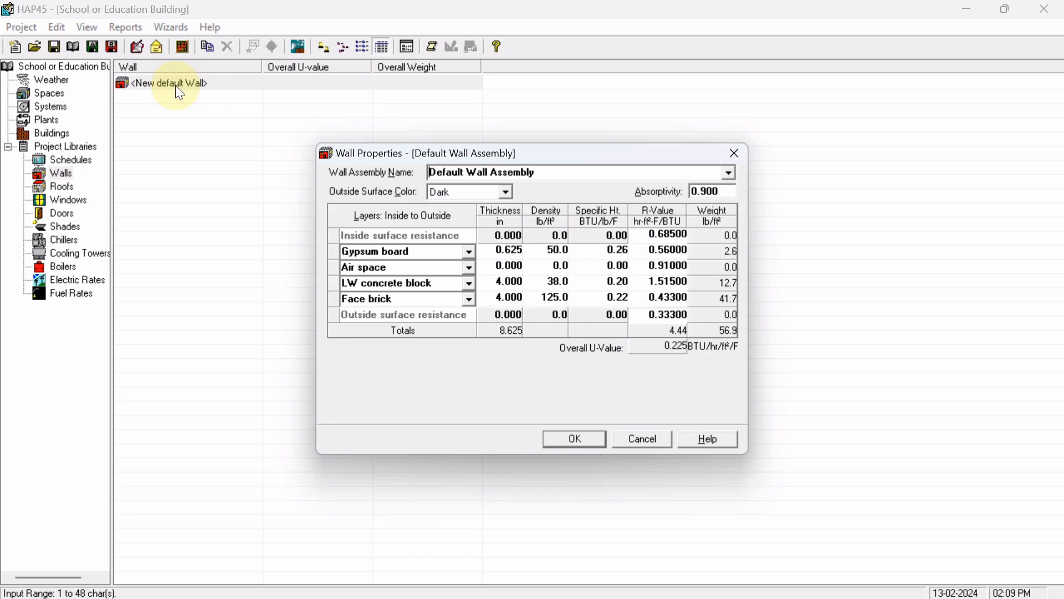
{"action": "left_click_drag", "start_coordinate": [543, 147], "coordinate": [513, 136]}
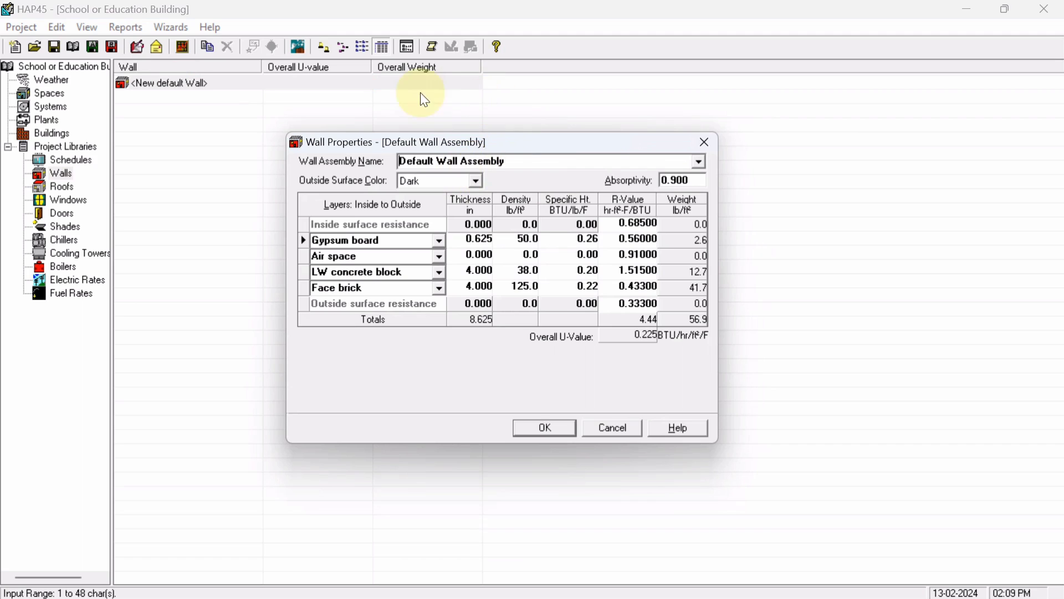
{"action": "left_click", "coordinate": [523, 164]}
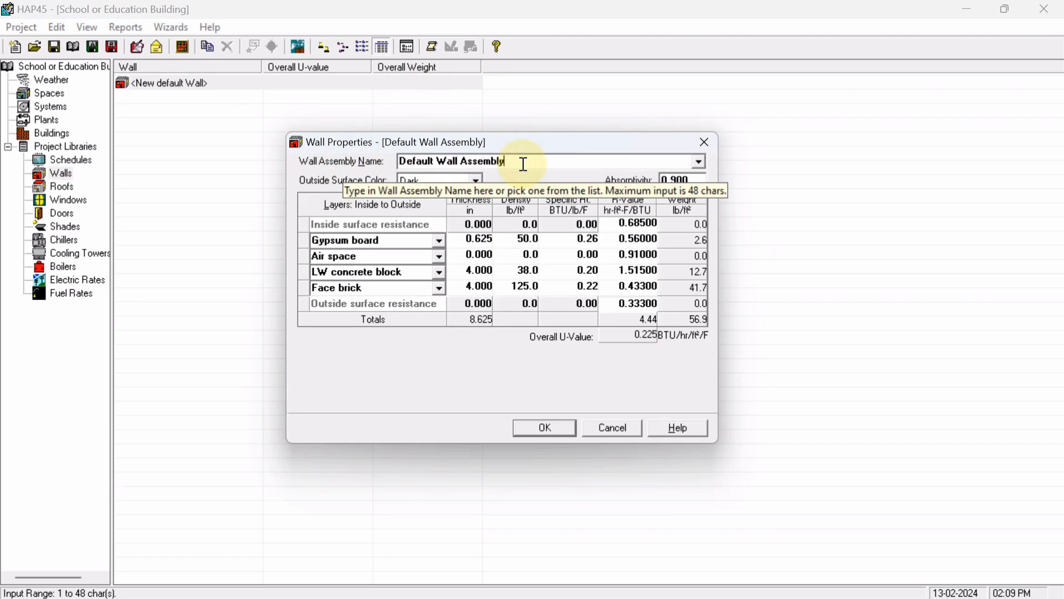
{"action": "left_click_drag", "start_coordinate": [523, 164], "coordinate": [371, 164]}
{"action": "type", "text": "O"}
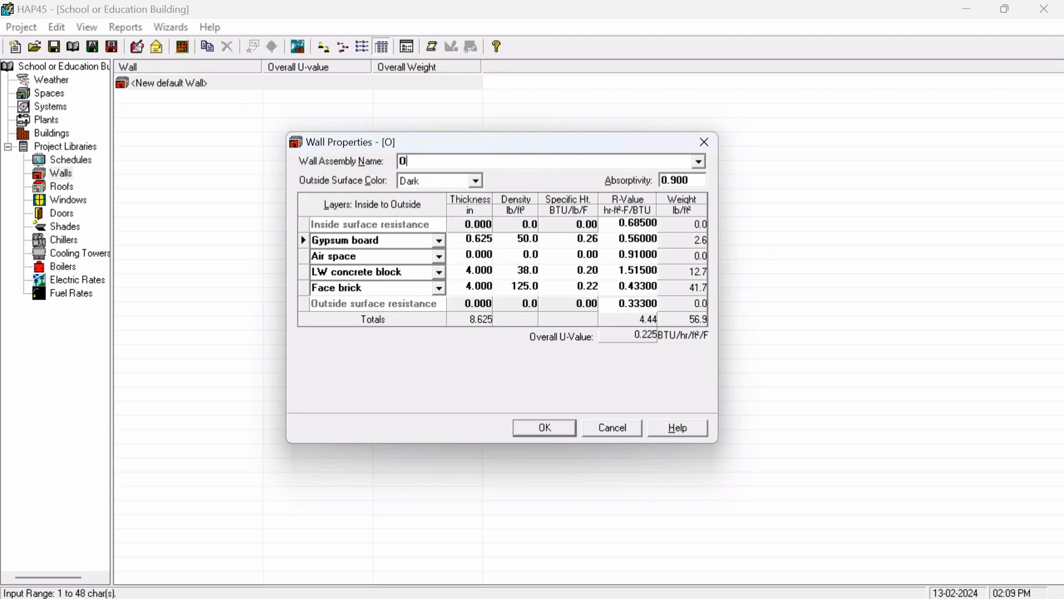
{"action": "type", "text": "utside Walls"}
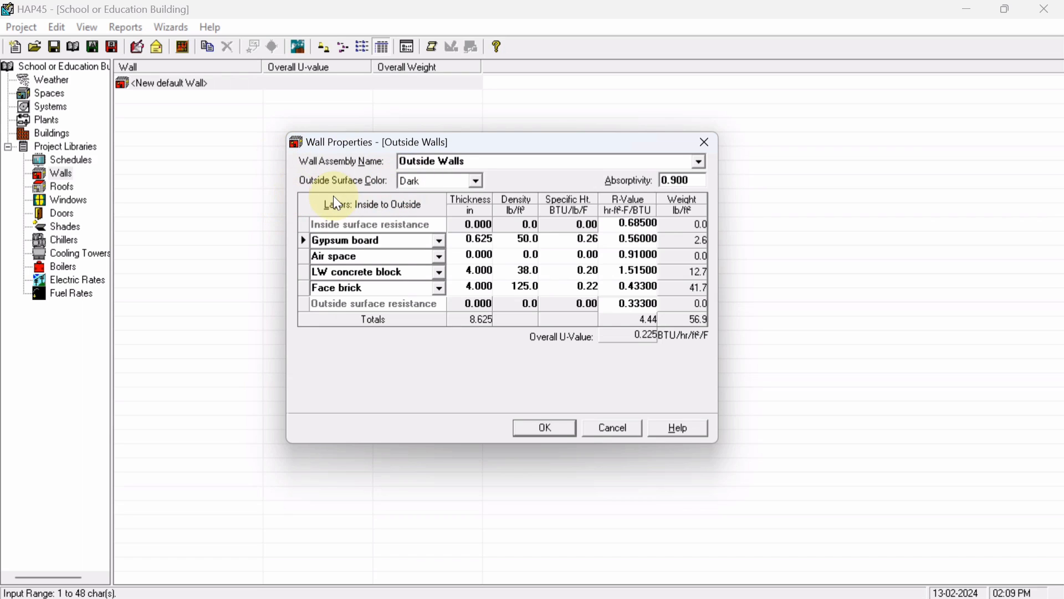
Try the Light and Medium outside surface colors for the wall and restore Dark.
{"action": "left_click", "coordinate": [476, 183]}
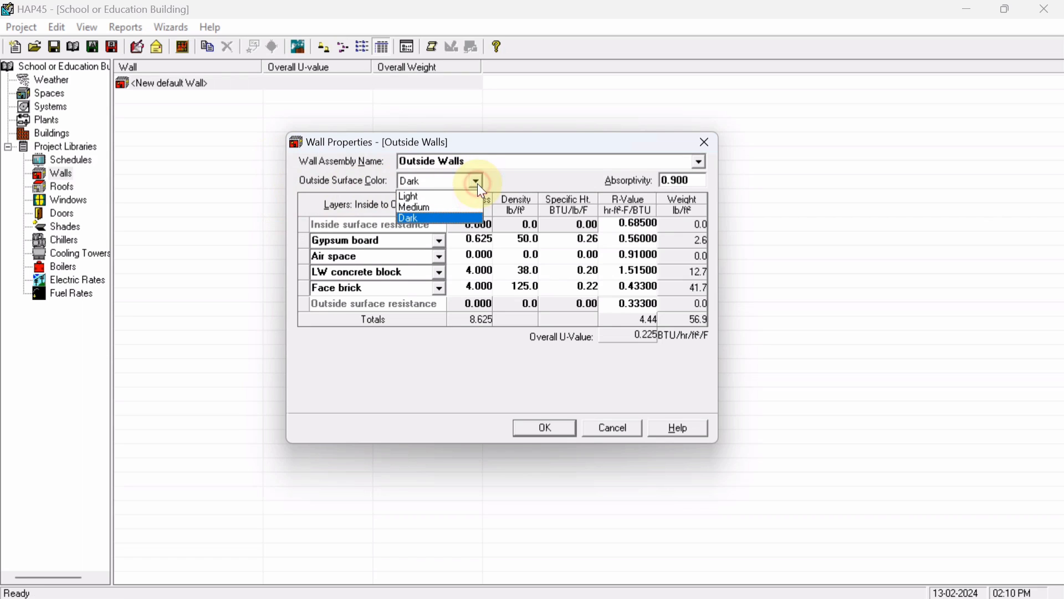
{"action": "left_click", "coordinate": [406, 195]}
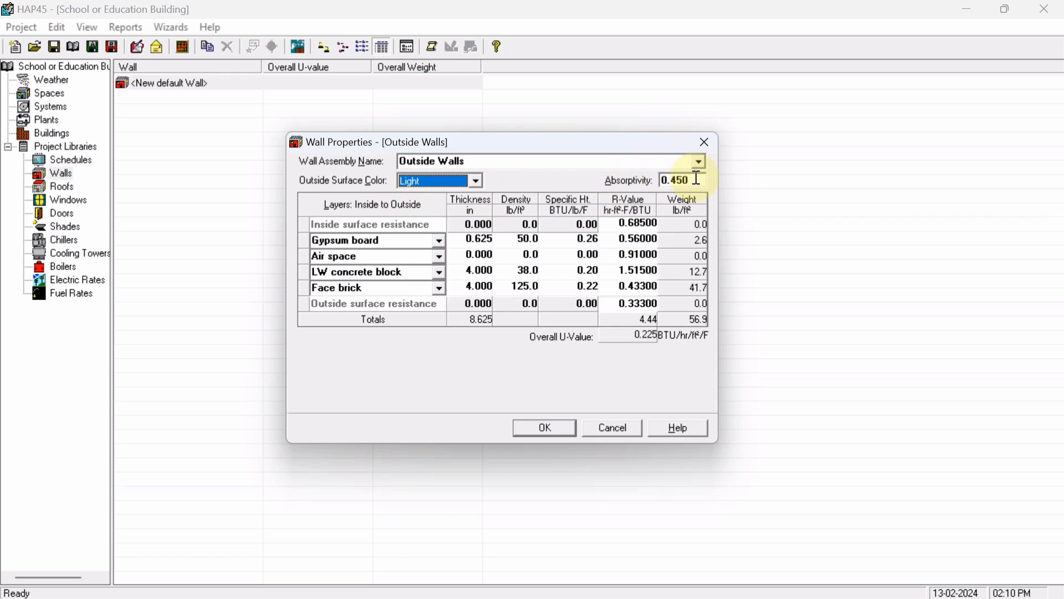
{"action": "left_click", "coordinate": [475, 181]}
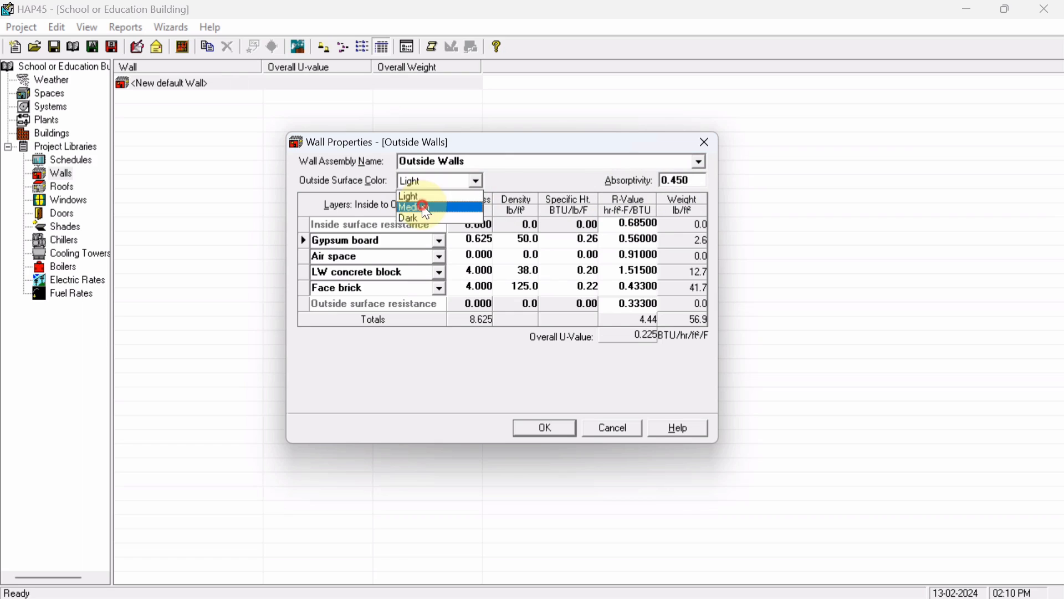
{"action": "left_click", "coordinate": [422, 208]}
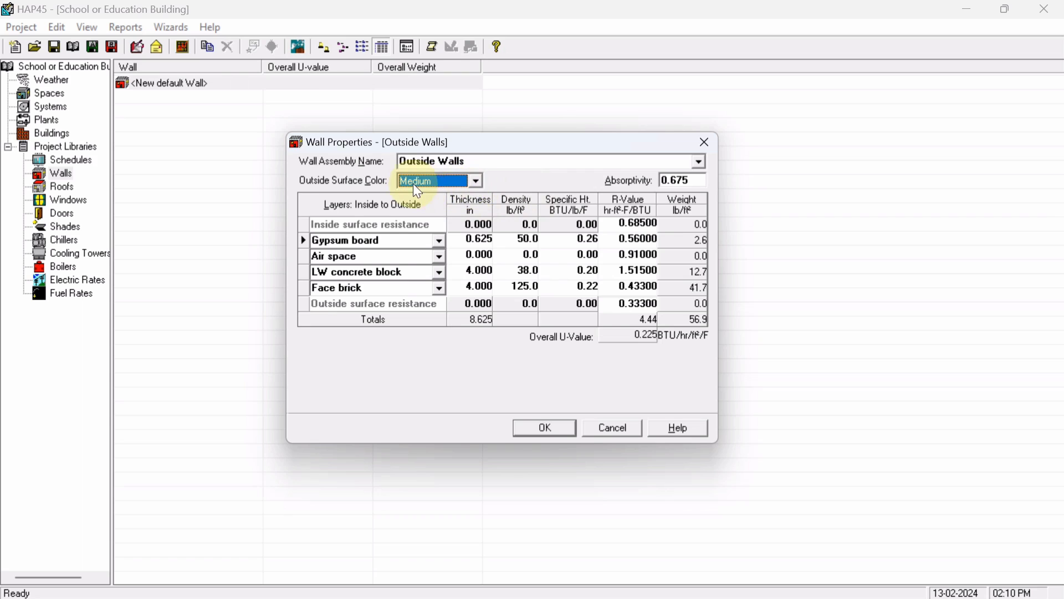
{"action": "left_click", "coordinate": [476, 182]}
{"action": "left_click", "coordinate": [417, 219]}
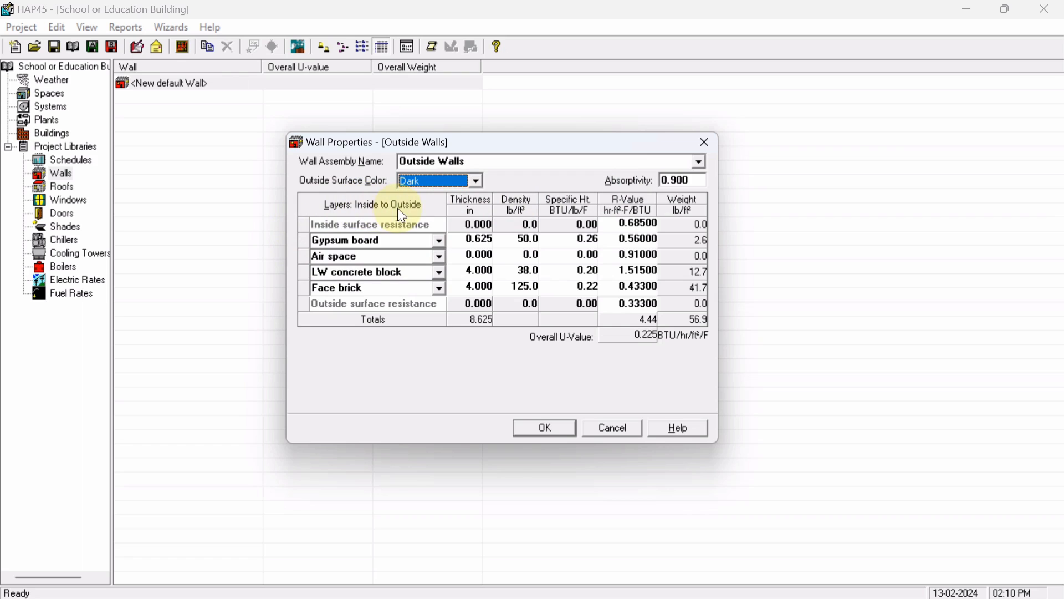
Check the inside air resistance in the PowerPoint U-factor table and set the wall's inside surface resistance R-value to 0.65 back in HAP.
{"action": "left_click", "coordinate": [306, 224]}
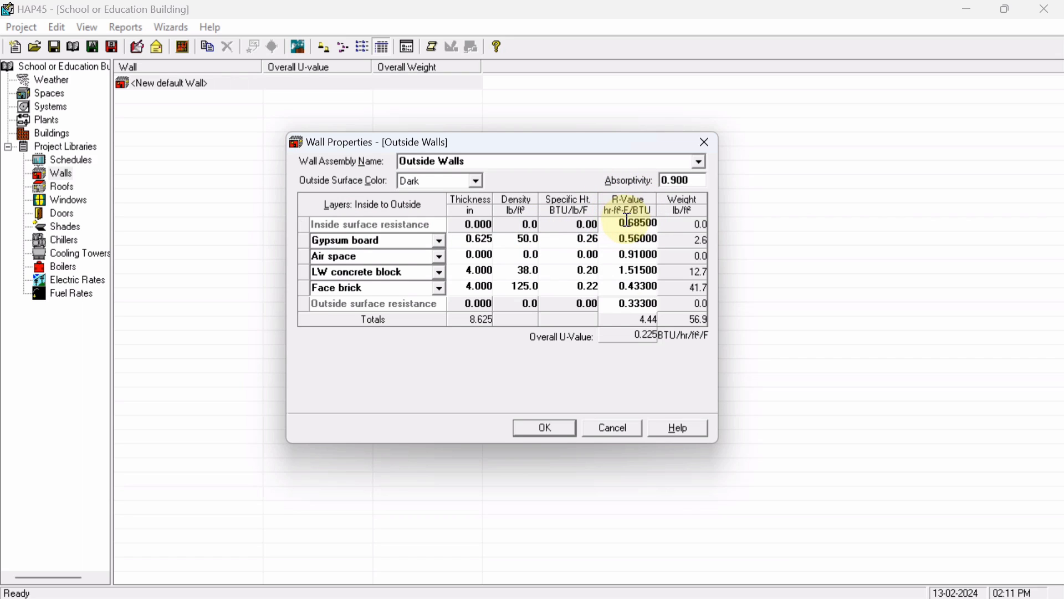
{"action": "mouse_move", "coordinate": [698, 589]}
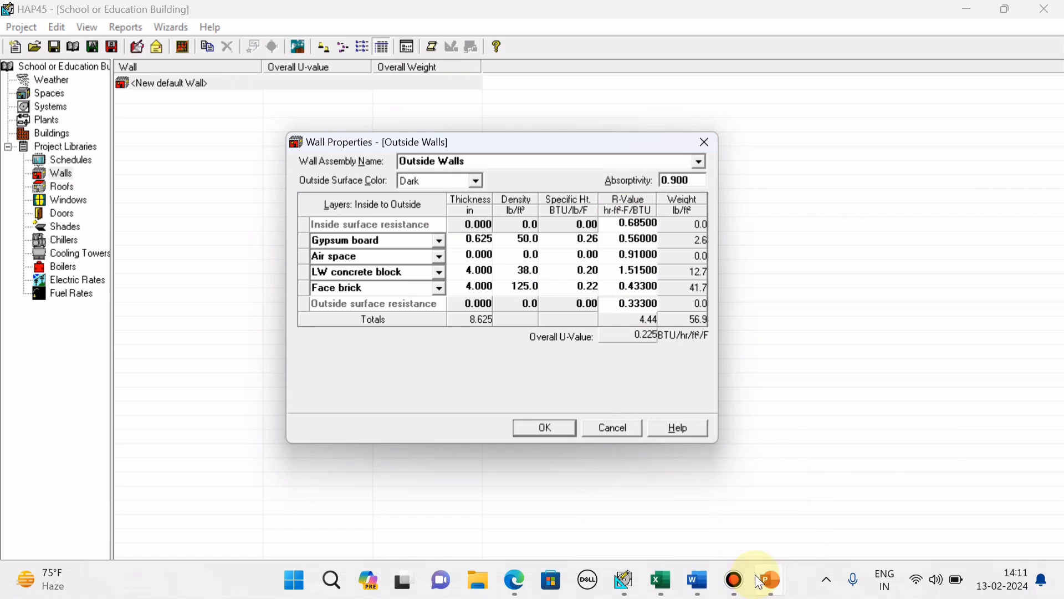
{"action": "mouse_move", "coordinate": [764, 581]}
{"action": "left_click", "coordinate": [783, 503]}
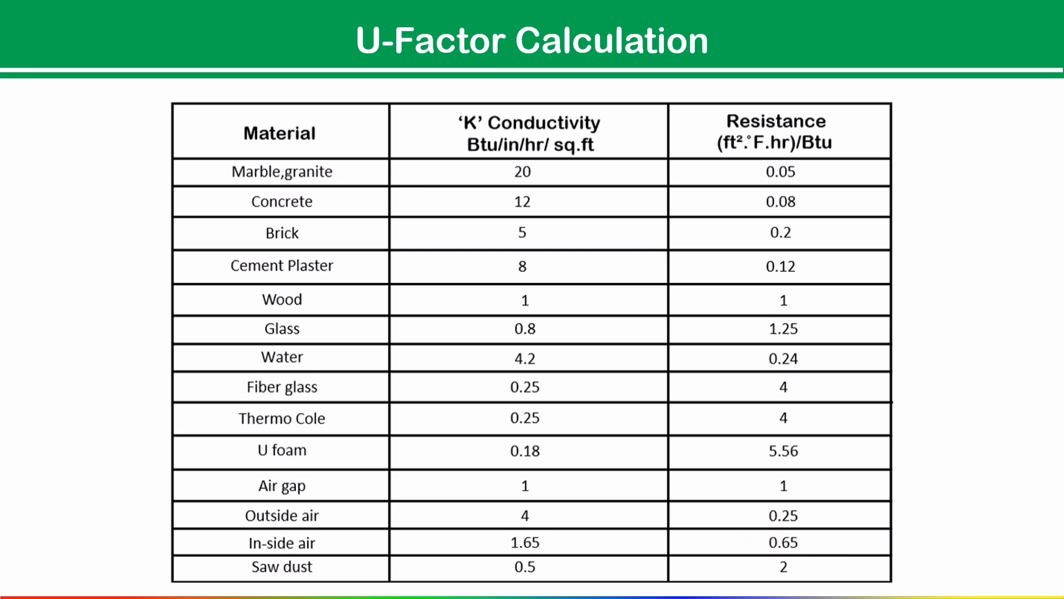
{"action": "key", "text": "super+t"}
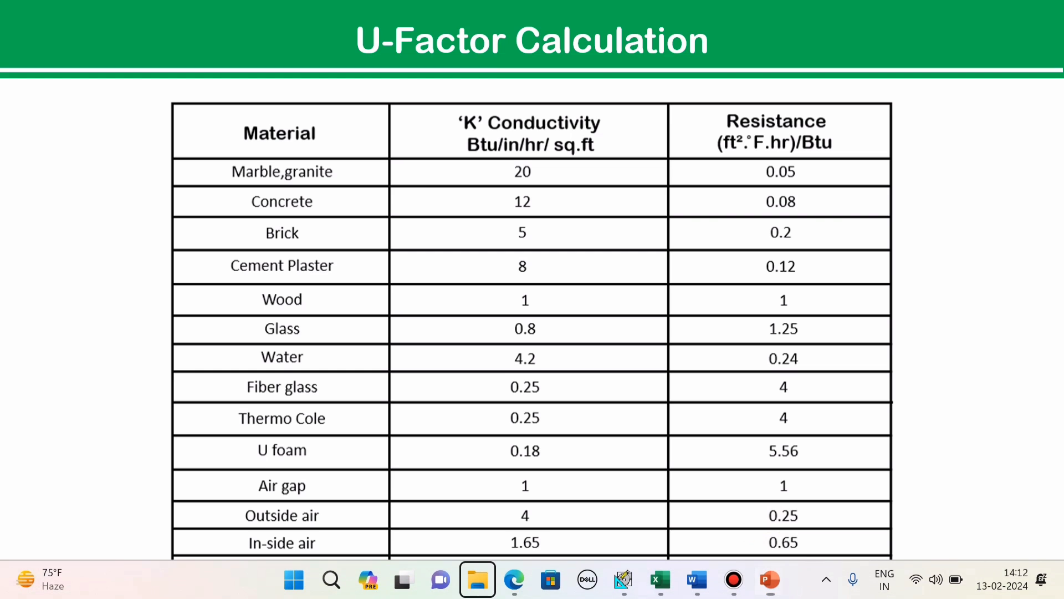
{"action": "left_click", "coordinate": [623, 580]}
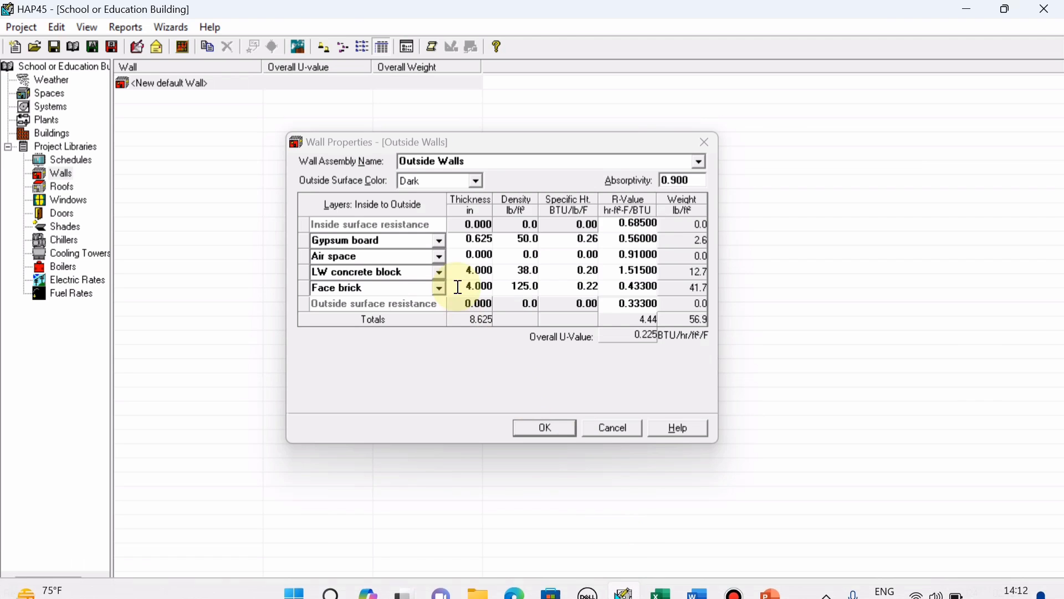
{"action": "left_click", "coordinate": [632, 224]}
{"action": "type", "text": "0."}
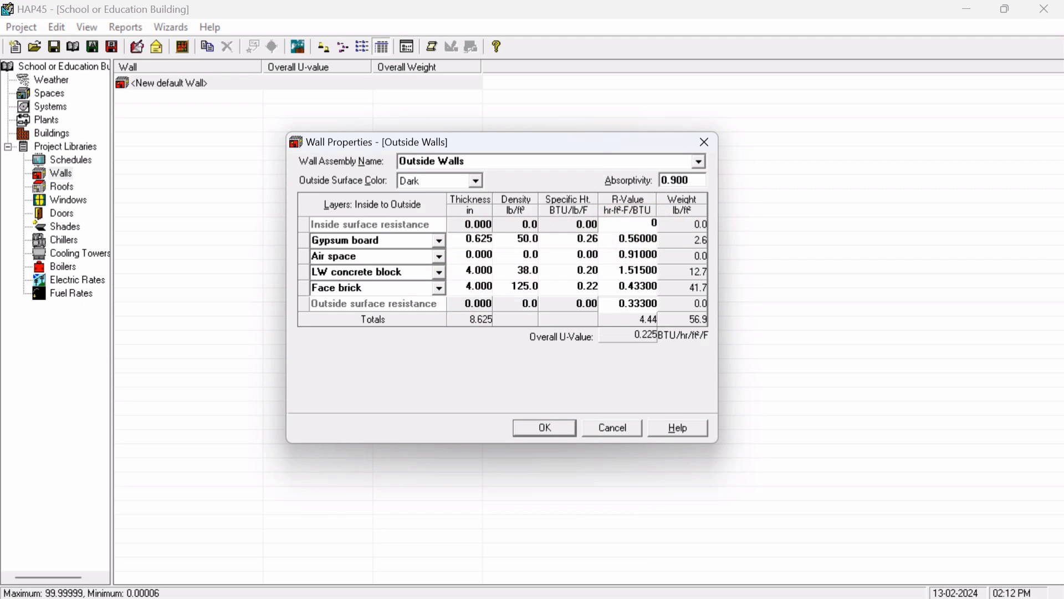
{"action": "type", "text": "65"}
{"action": "left_click", "coordinate": [377, 228]}
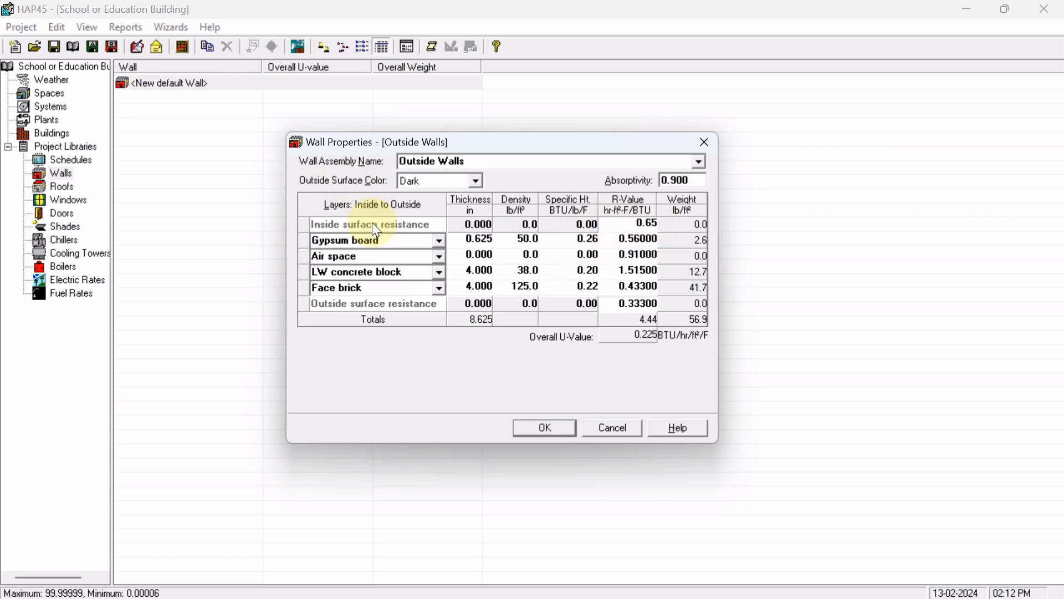
{"action": "left_click", "coordinate": [464, 226]}
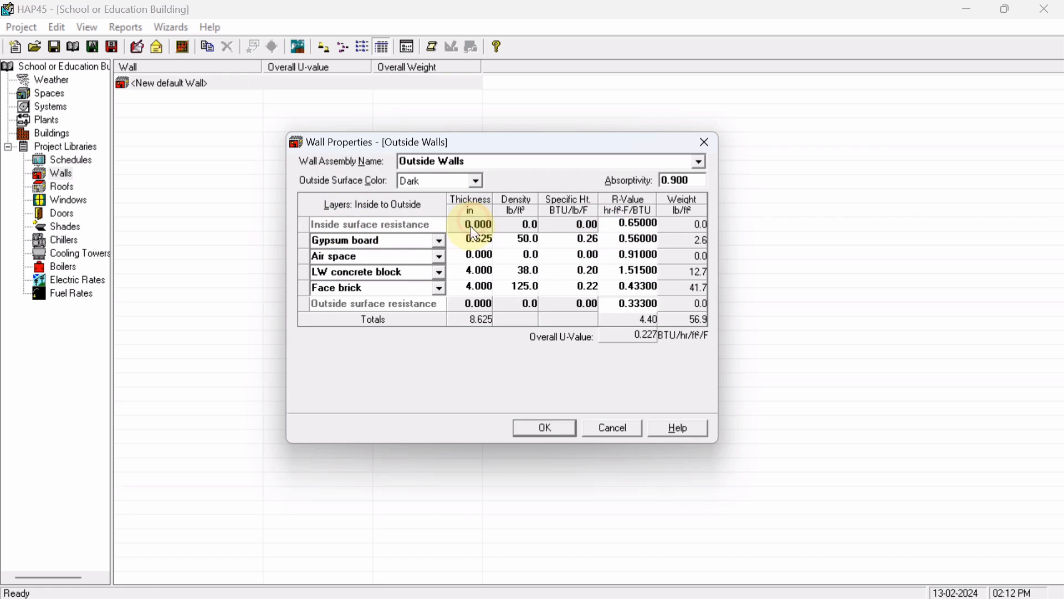
{"action": "left_click", "coordinate": [470, 225]}
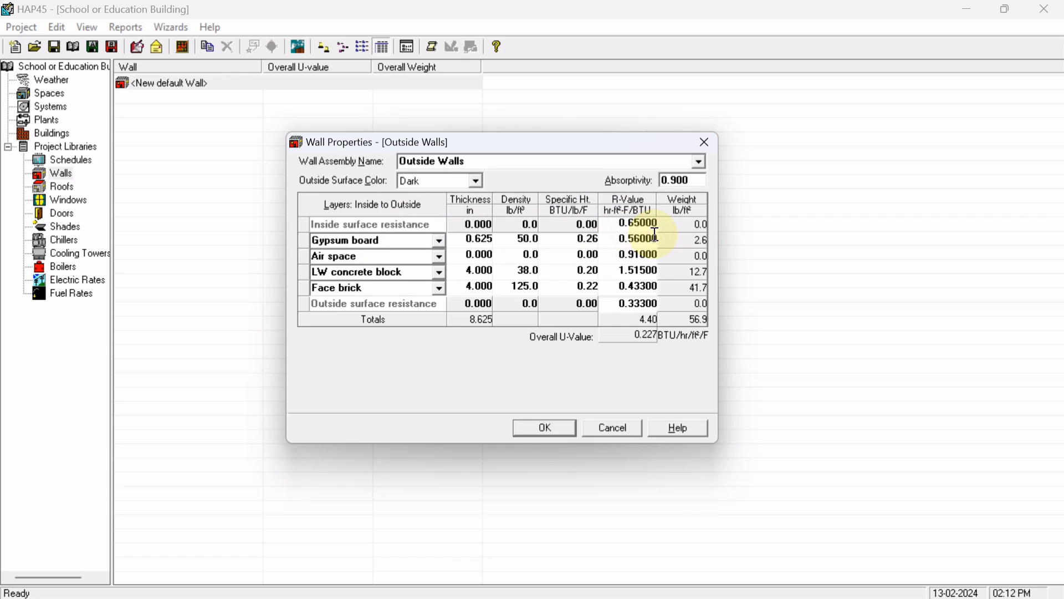
{"action": "left_click", "coordinate": [506, 227]}
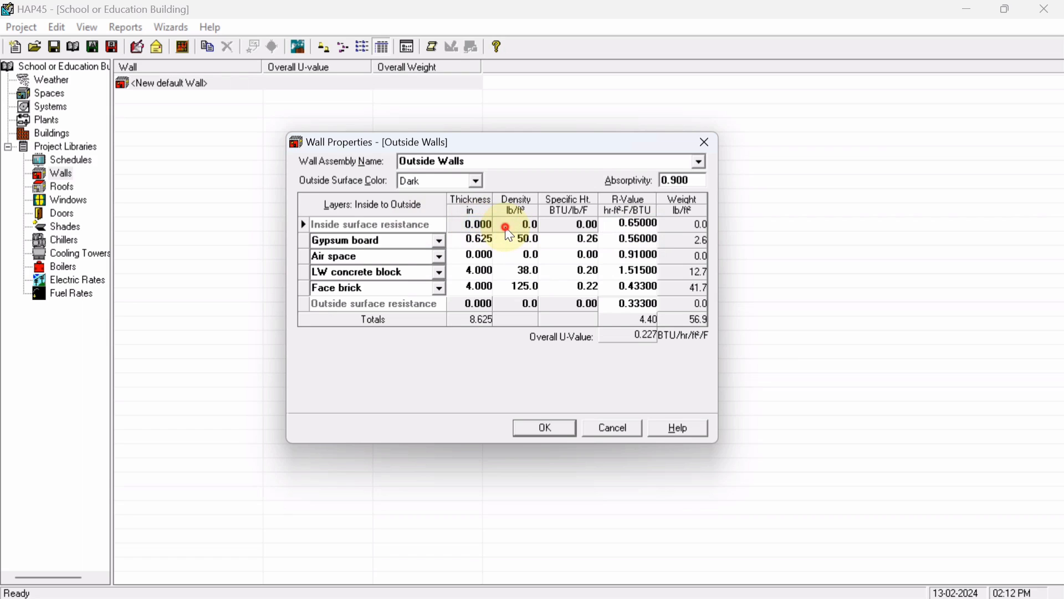
{"action": "left_click", "coordinate": [565, 227]}
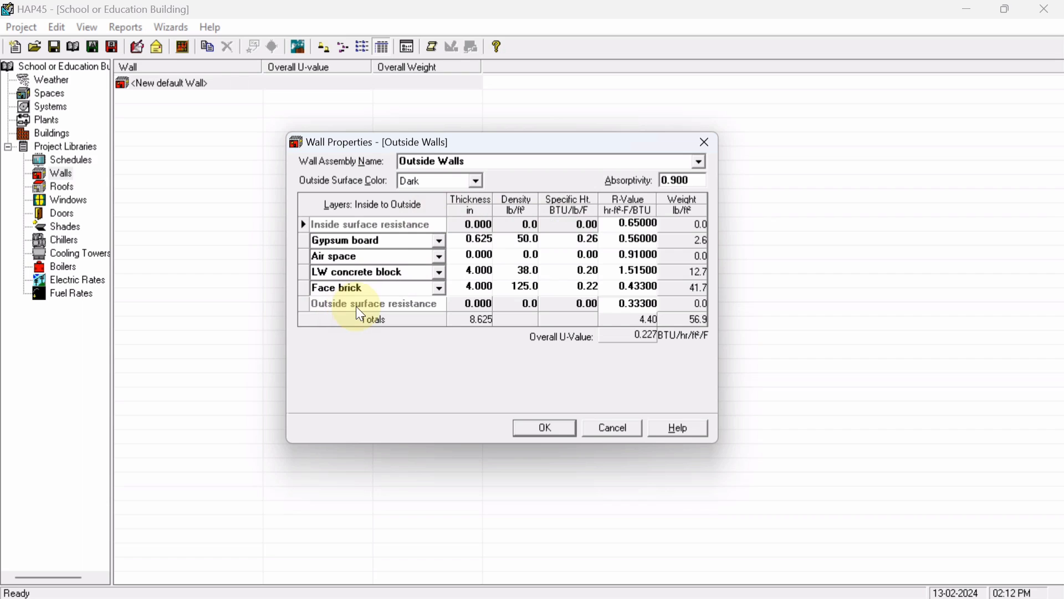
Check the outside air resistance in the PowerPoint table and set the wall's outside surface resistance R-value to 0.25 back in HAP.
{"action": "mouse_move", "coordinate": [576, 596]}
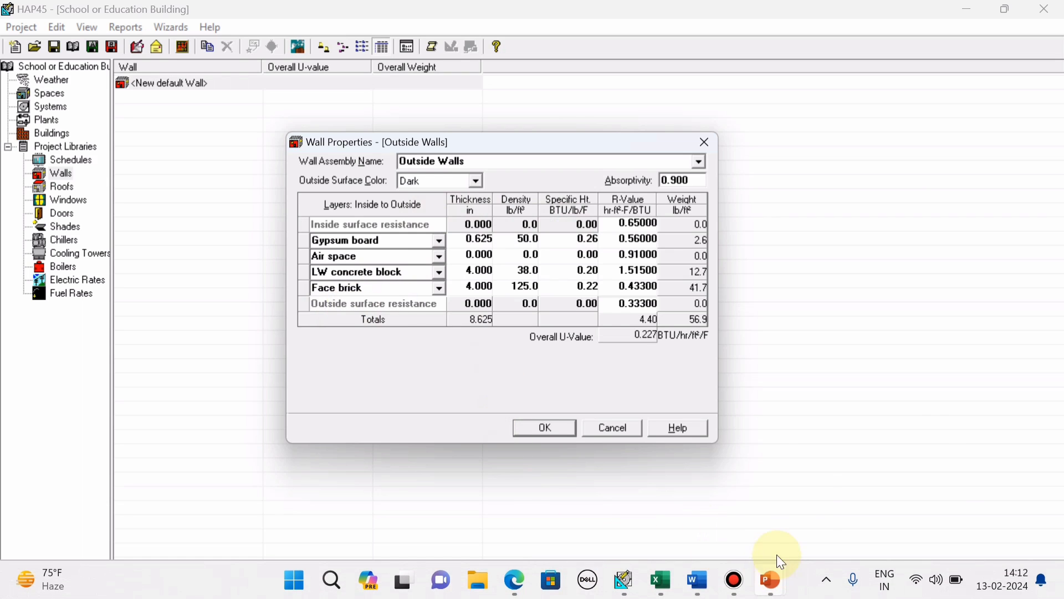
{"action": "mouse_move", "coordinate": [776, 577]}
{"action": "left_click", "coordinate": [825, 513]}
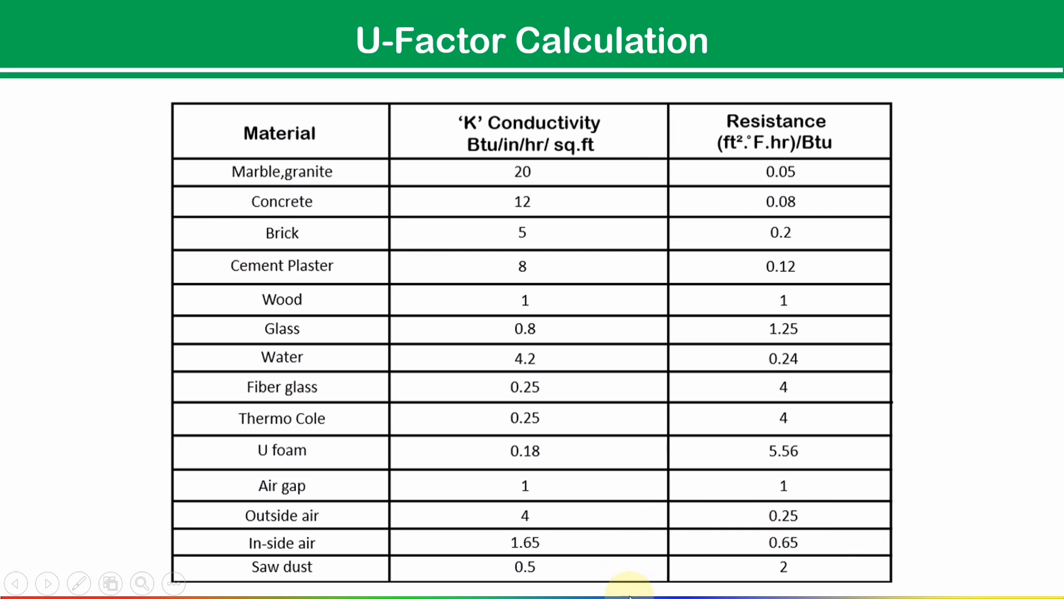
{"action": "mouse_move", "coordinate": [603, 551]}
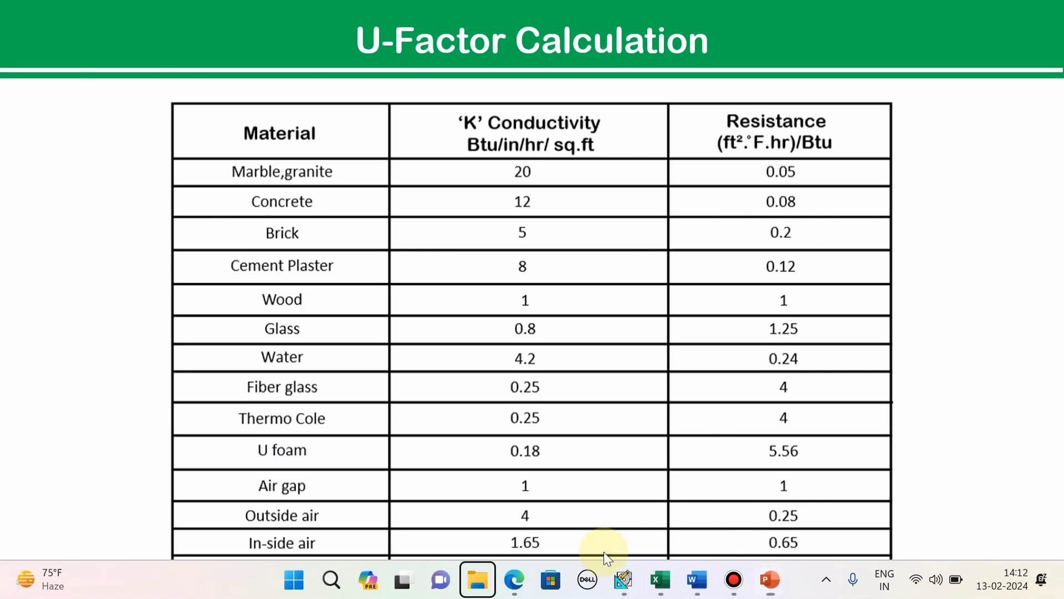
{"action": "left_click", "coordinate": [623, 579]}
{"action": "left_click", "coordinate": [305, 303]}
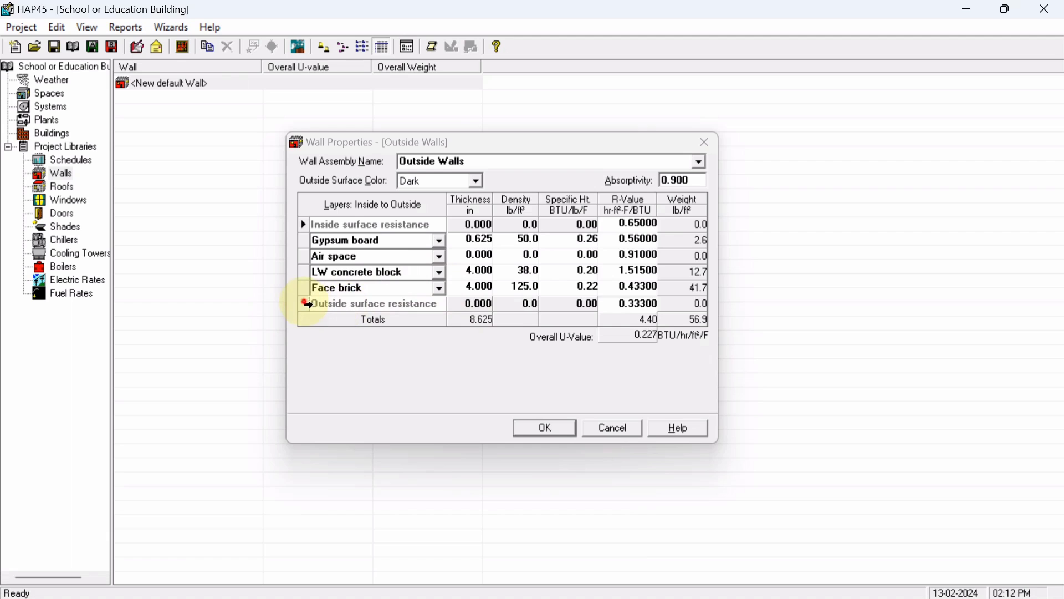
{"action": "left_click", "coordinate": [617, 304]}
{"action": "left_click_drag", "start_coordinate": [618, 304], "coordinate": [669, 305]}
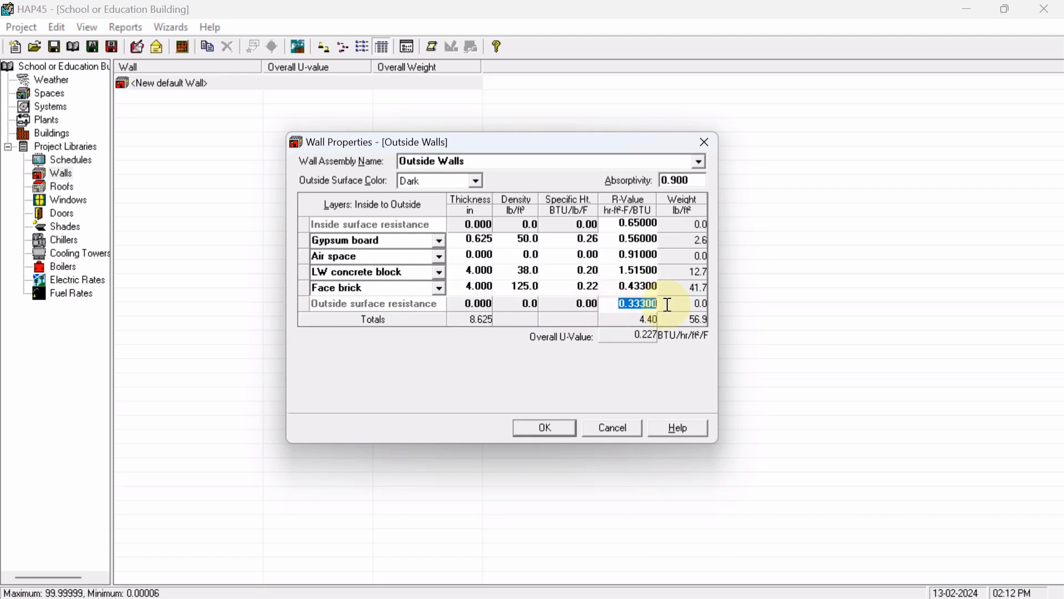
{"action": "type", "text": "0.25"}
{"action": "left_click", "coordinate": [305, 227]}
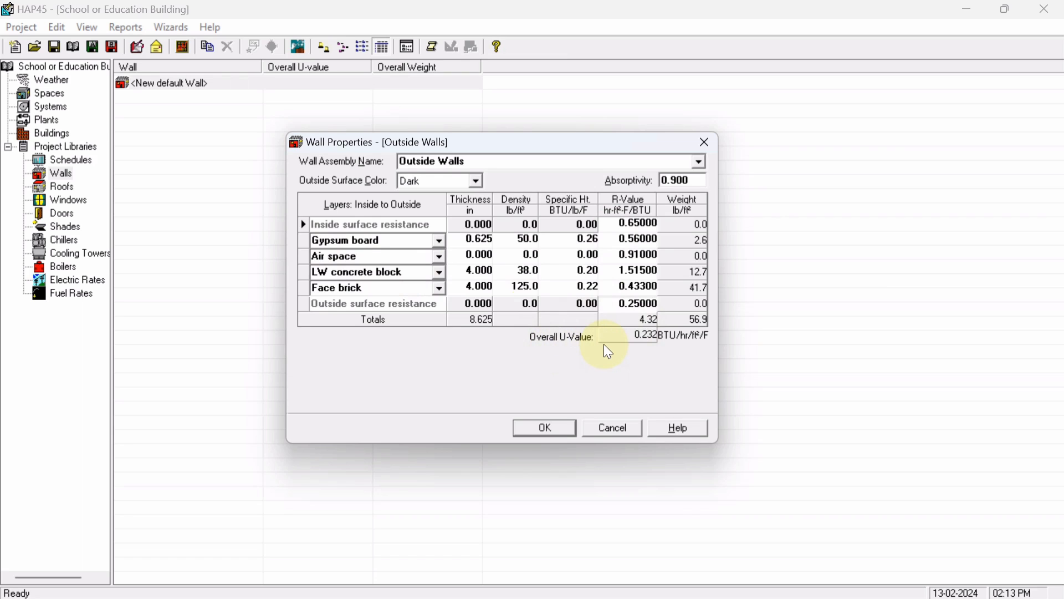
Browse the predefined materials available for the gypsum board layer without choosing one.
{"action": "left_click", "coordinate": [304, 242]}
{"action": "left_click", "coordinate": [439, 240]}
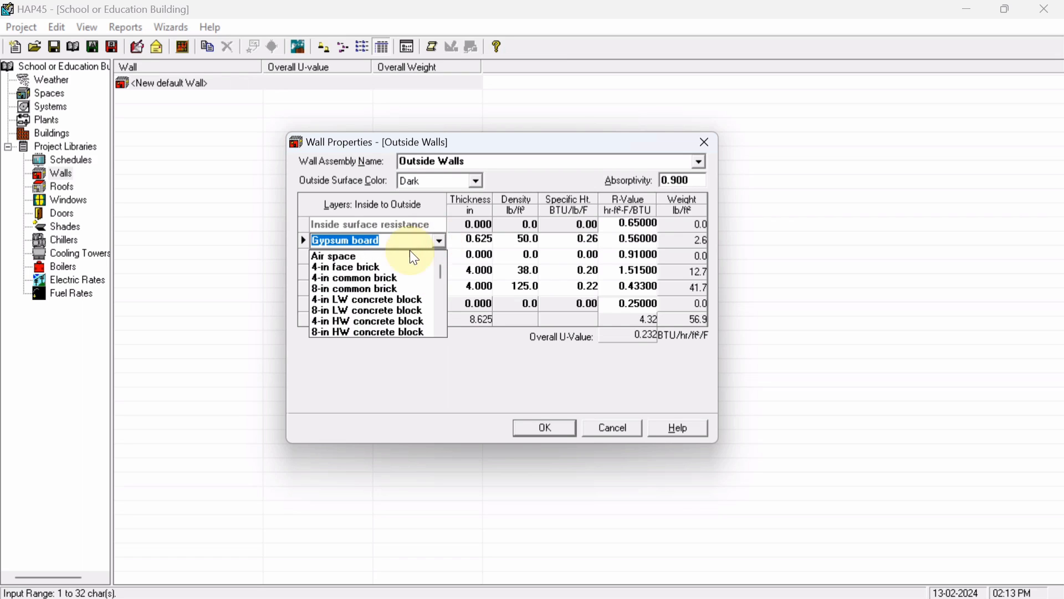
{"action": "scroll", "coordinate": [365, 269], "scroll_direction": "down", "scroll_amount": 2}
{"action": "scroll", "coordinate": [364, 269], "scroll_direction": "up", "scroll_amount": 1}
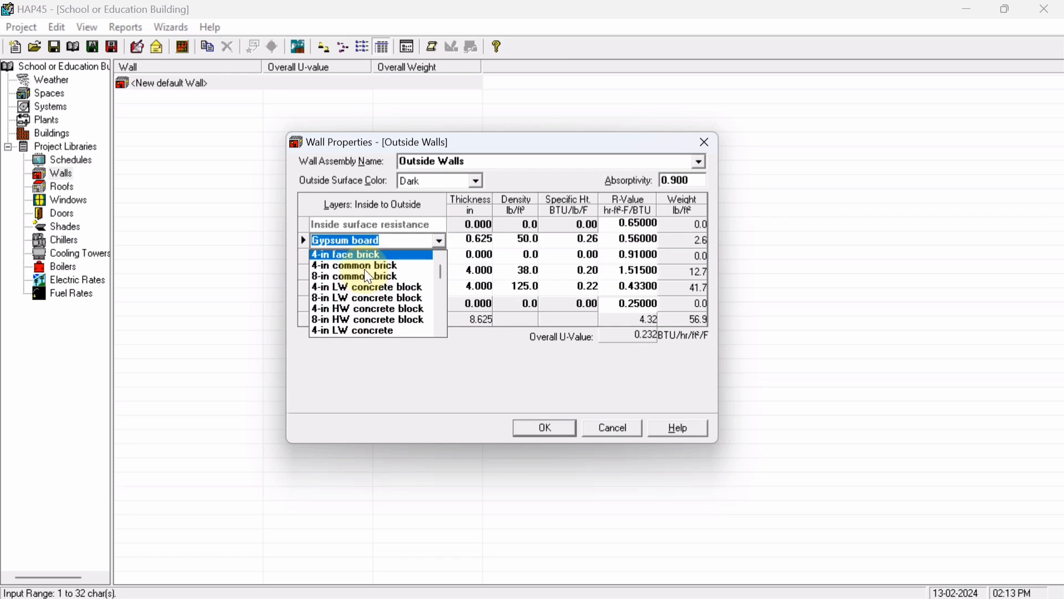
{"action": "scroll", "coordinate": [367, 288], "scroll_direction": "down", "scroll_amount": 4}
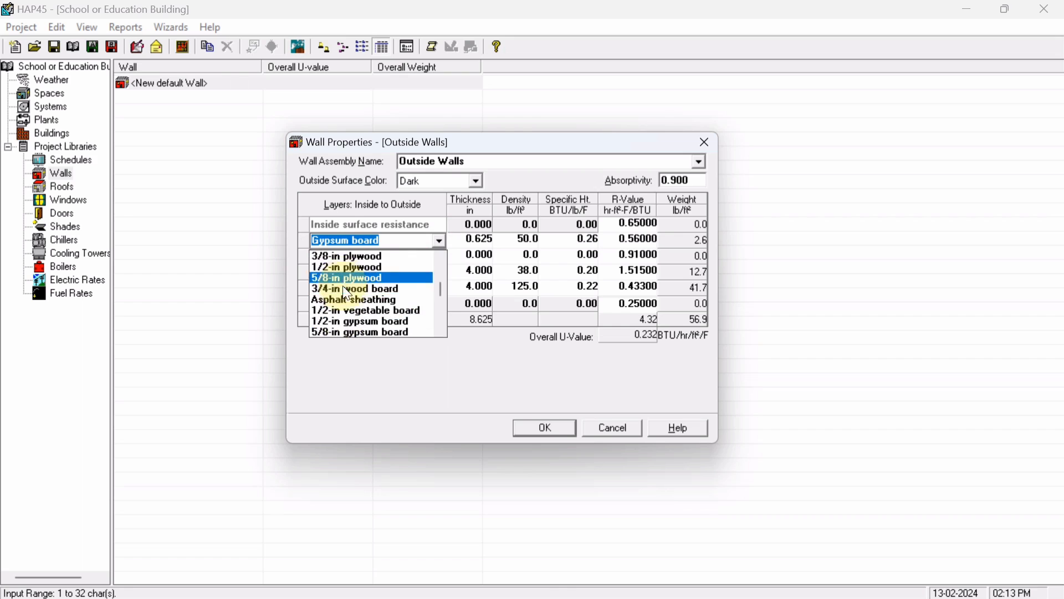
{"action": "scroll", "coordinate": [345, 291], "scroll_direction": "up", "scroll_amount": 4}
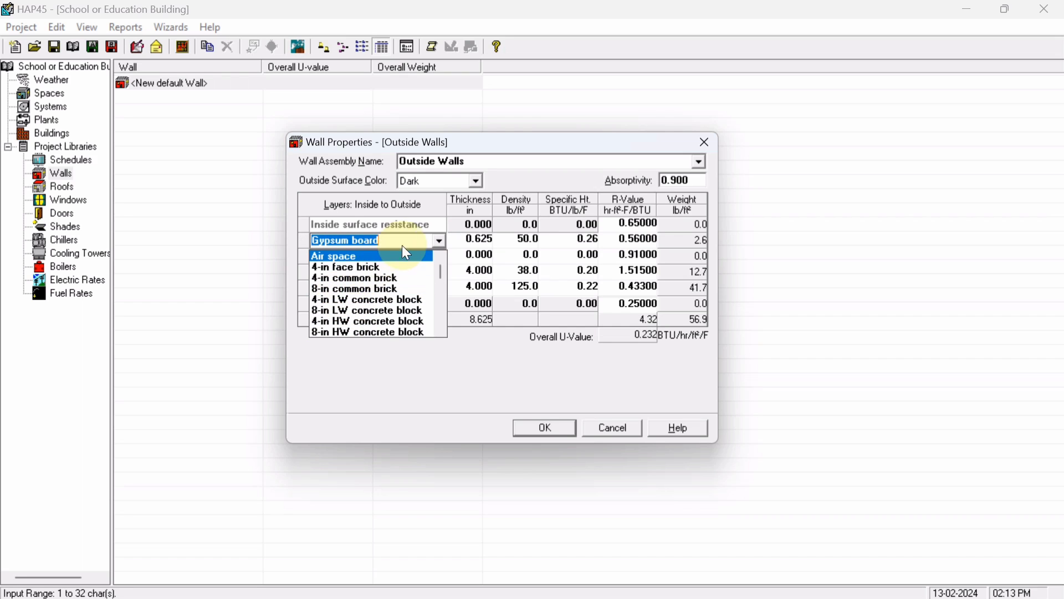
{"action": "scroll", "coordinate": [368, 325], "scroll_direction": "down", "scroll_amount": 4}
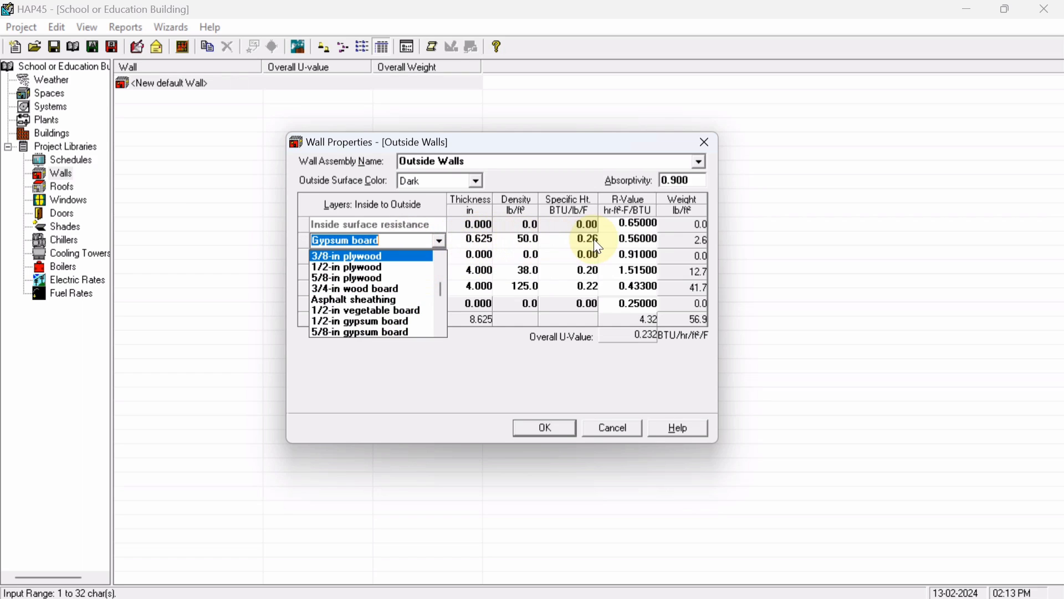
{"action": "left_click", "coordinate": [477, 247]}
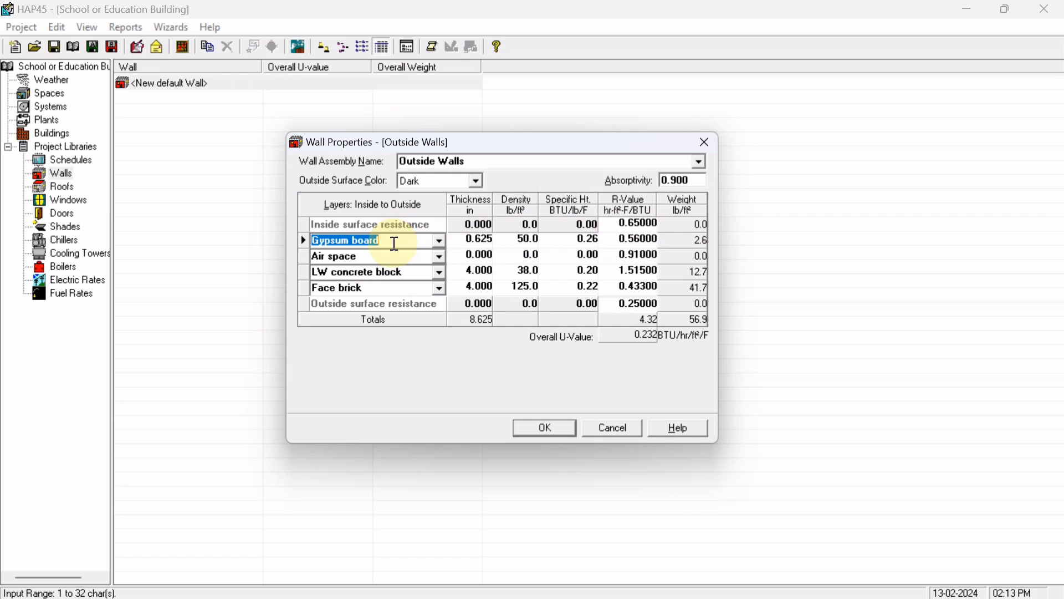
Rename the gypsum board layer as Cement Plaster and set its thickness to 1 in.
{"action": "type", "text": "Ce"}
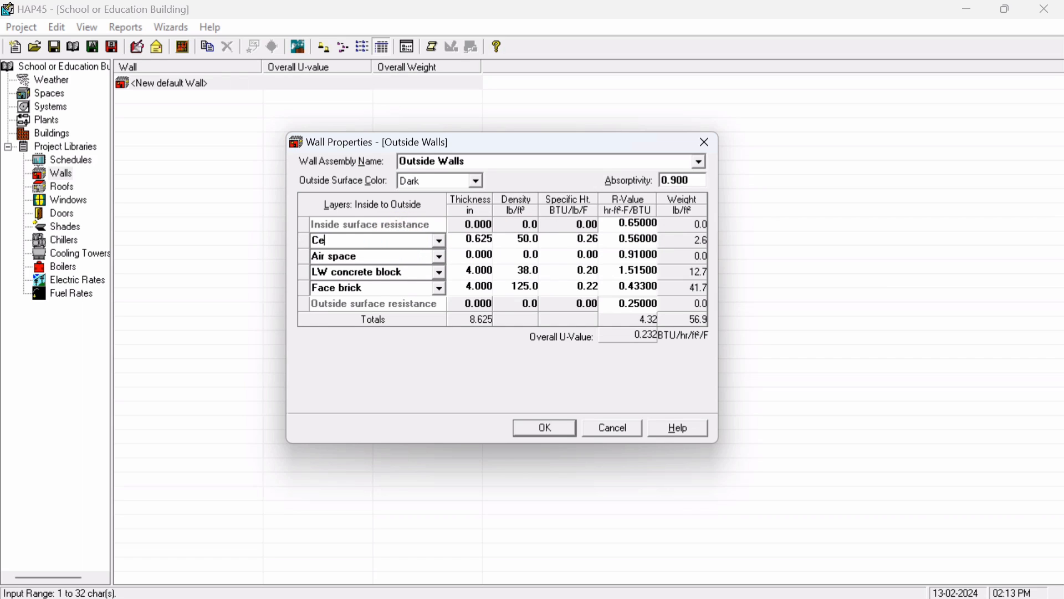
{"action": "type", "text": "ment Plaster"}
{"action": "left_click", "coordinate": [465, 240]}
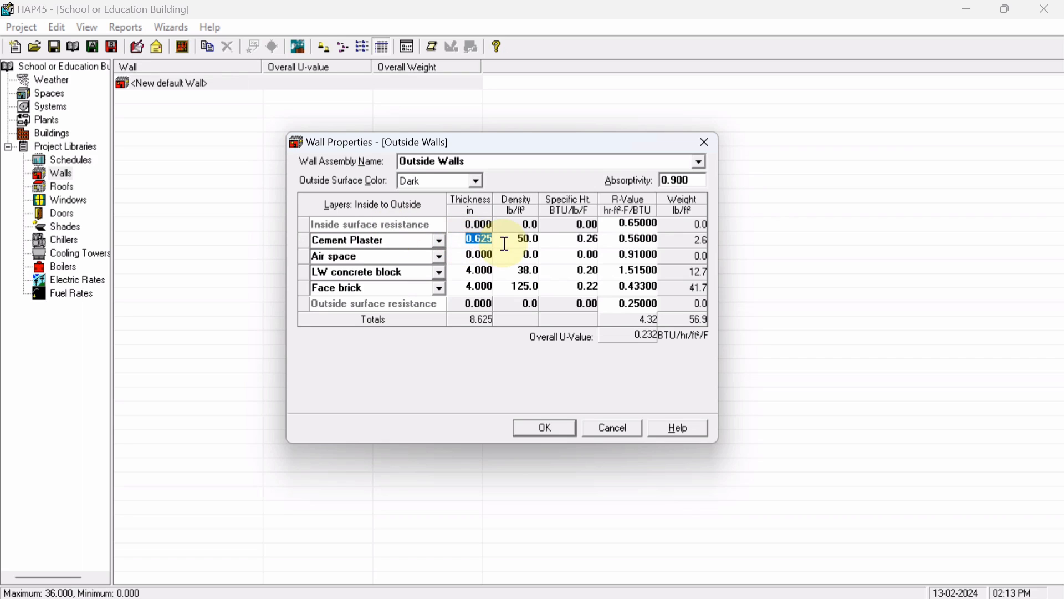
{"action": "type", "text": "1\""}
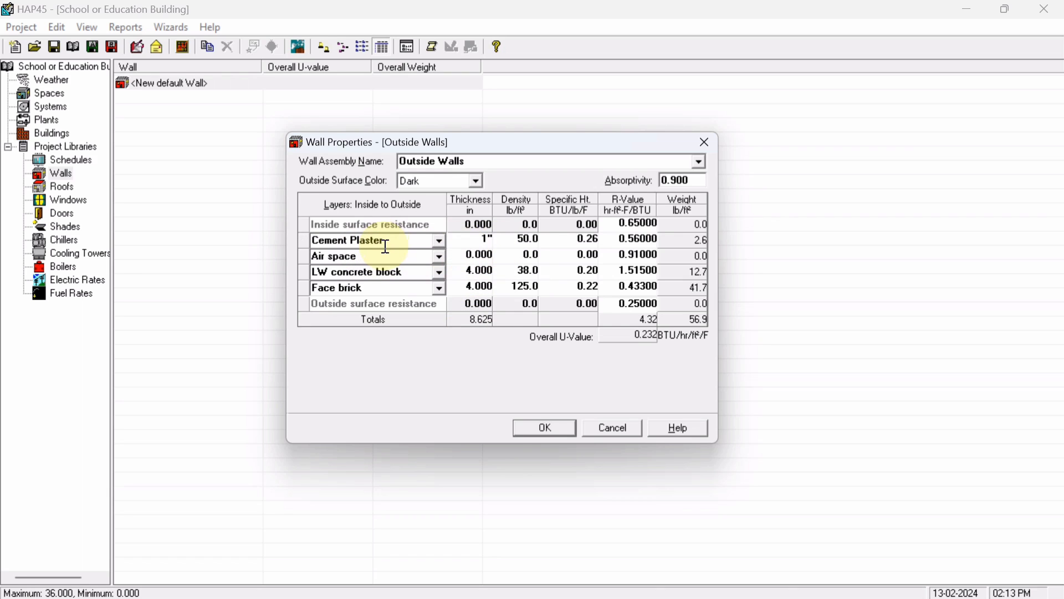
{"action": "double_click", "coordinate": [483, 242]}
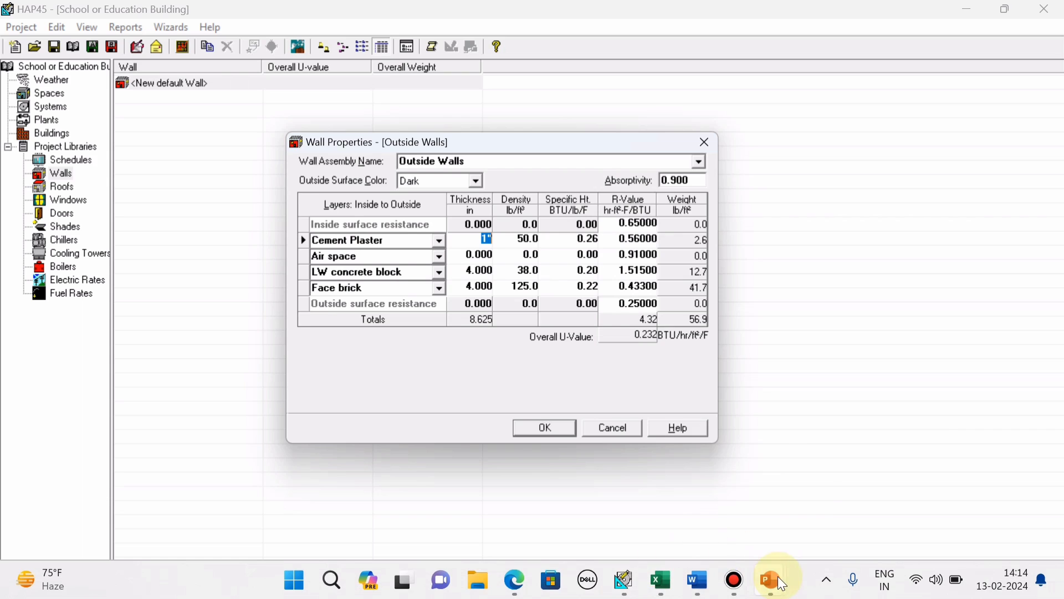
Check the cement plaster resistance in the PowerPoint U-factor table and set the Cement Plaster layer's R-value to 0.12 back in HAP.
{"action": "mouse_move", "coordinate": [772, 580]}
{"action": "left_click", "coordinate": [809, 523]}
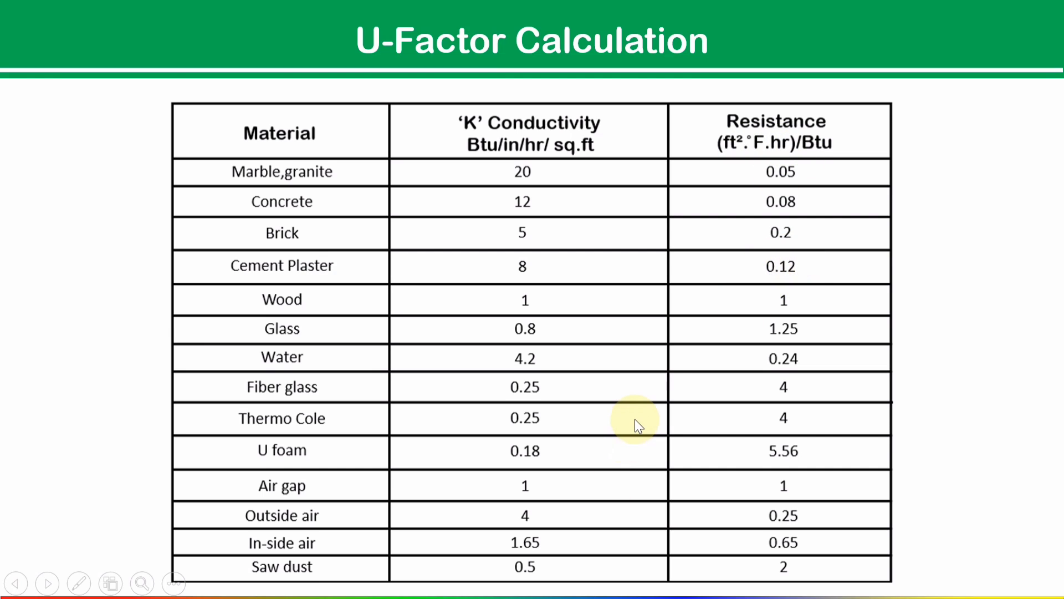
{"action": "left_click", "coordinate": [638, 589]}
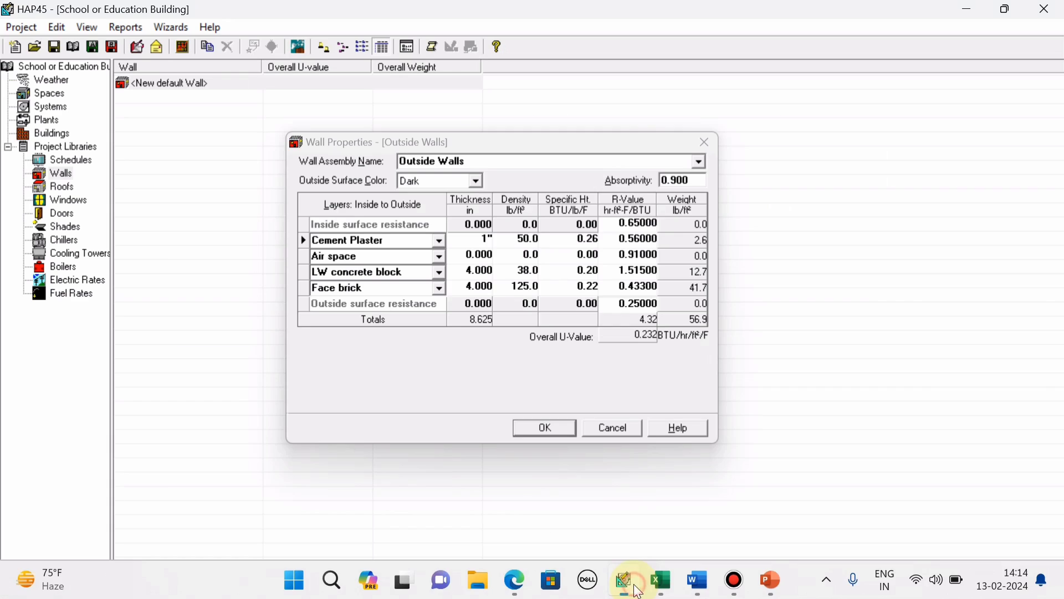
{"action": "left_click", "coordinate": [617, 243]}
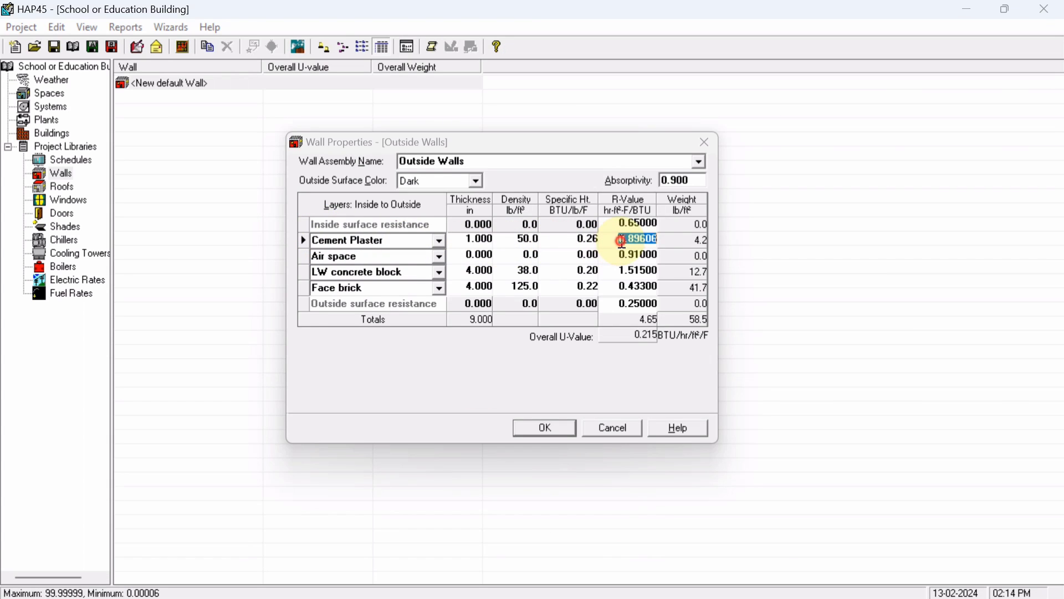
{"action": "type", "text": ".1"}
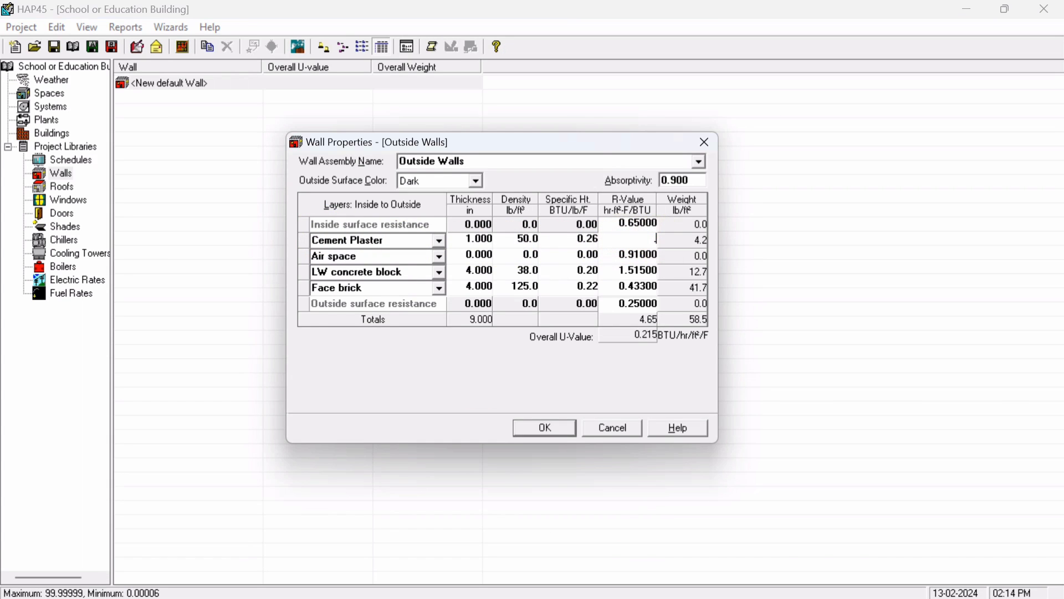
{"action": "type", "text": "2"}
Replace the air space layer with the predefined 8-in LW concrete block and rename that layer as Brick wall.
{"action": "left_click", "coordinate": [303, 257]}
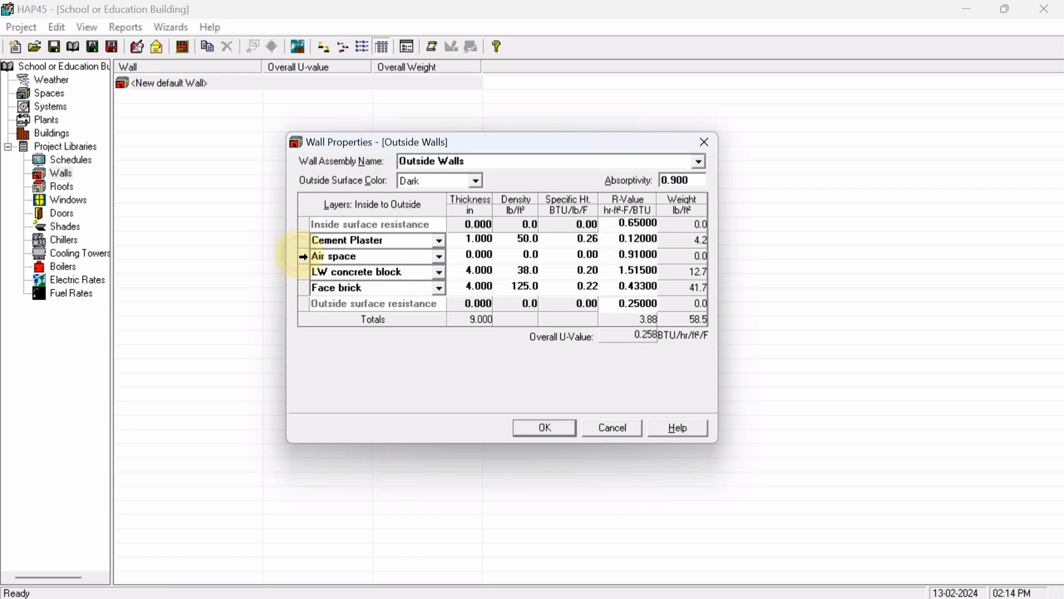
{"action": "left_click", "coordinate": [440, 257]}
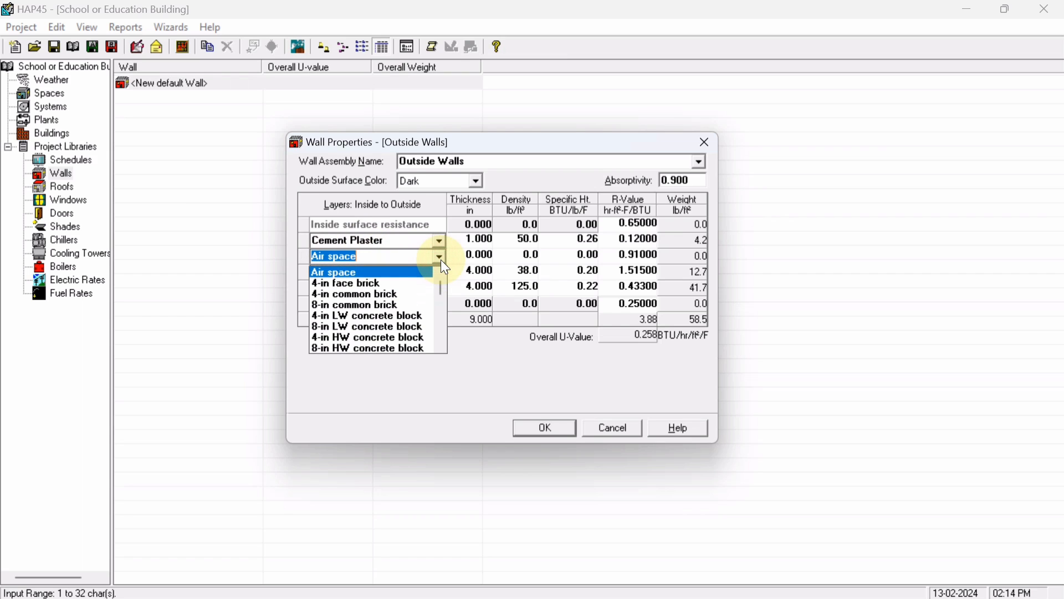
{"action": "left_click", "coordinate": [441, 258]}
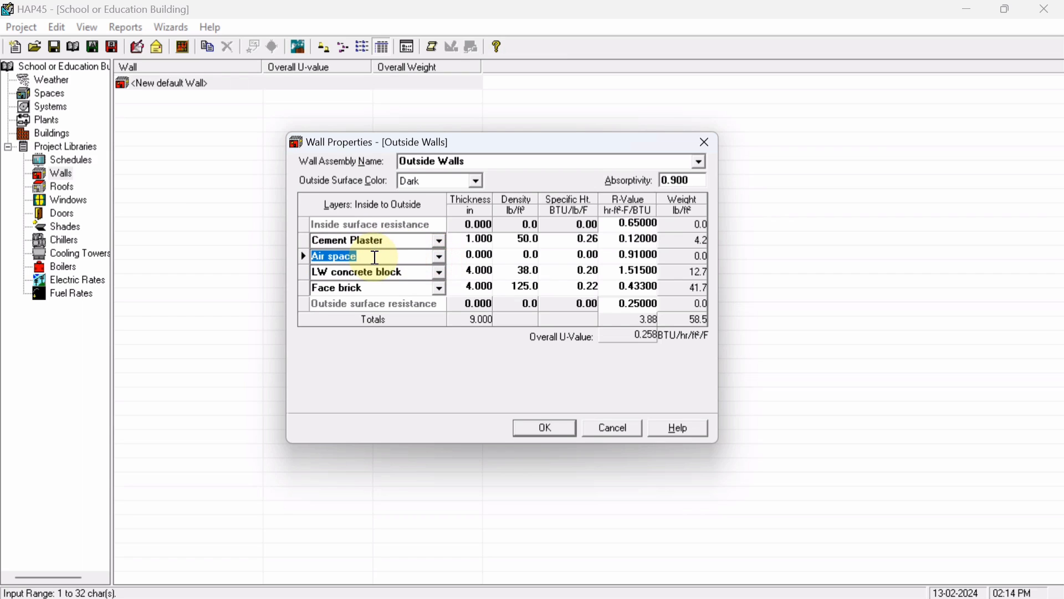
{"action": "left_click", "coordinate": [442, 259]}
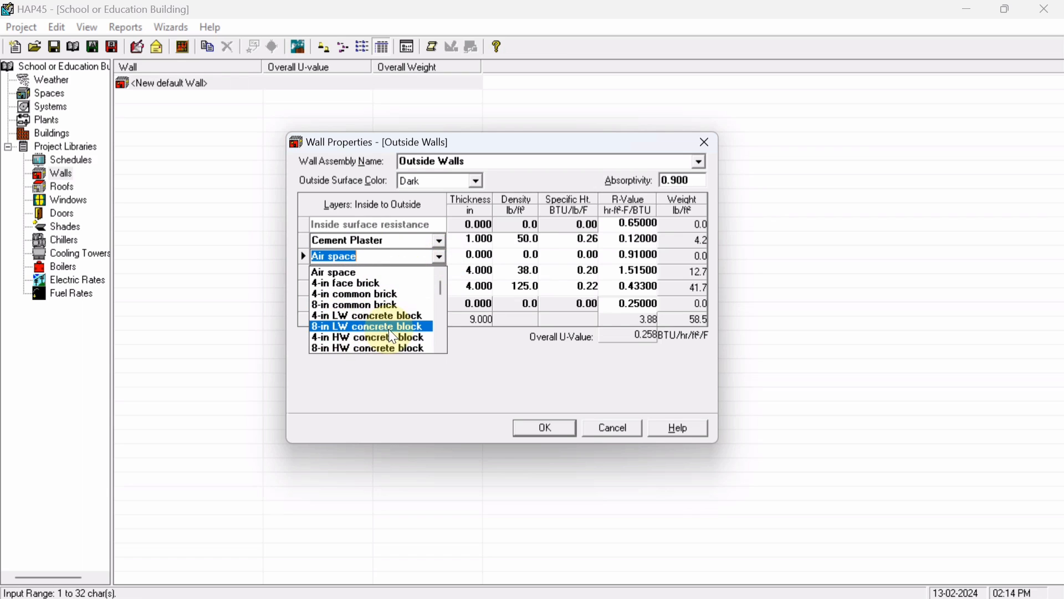
{"action": "left_click", "coordinate": [351, 326]}
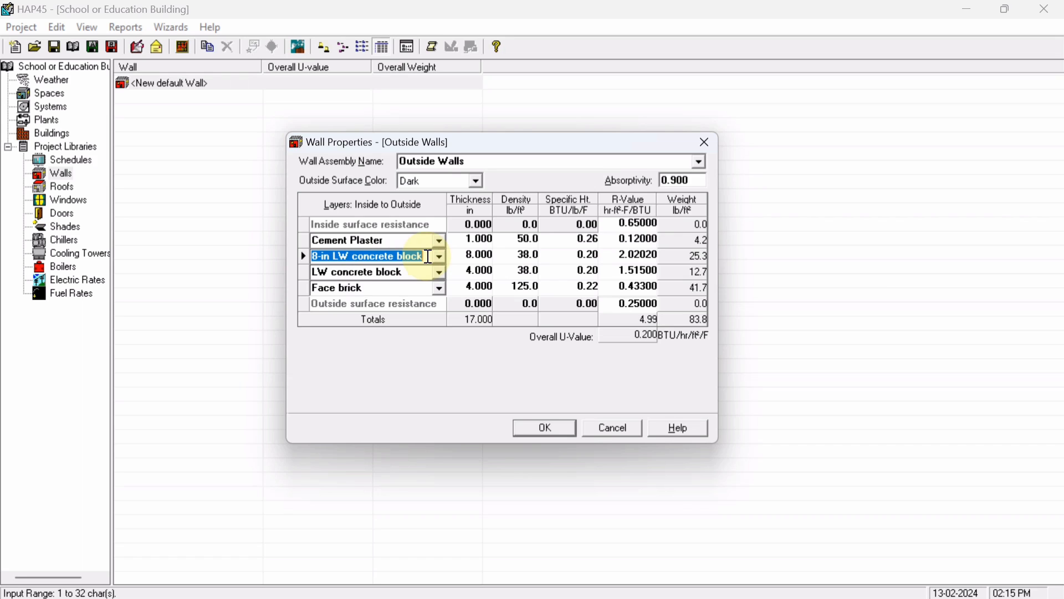
{"action": "type", "text": "Br"}
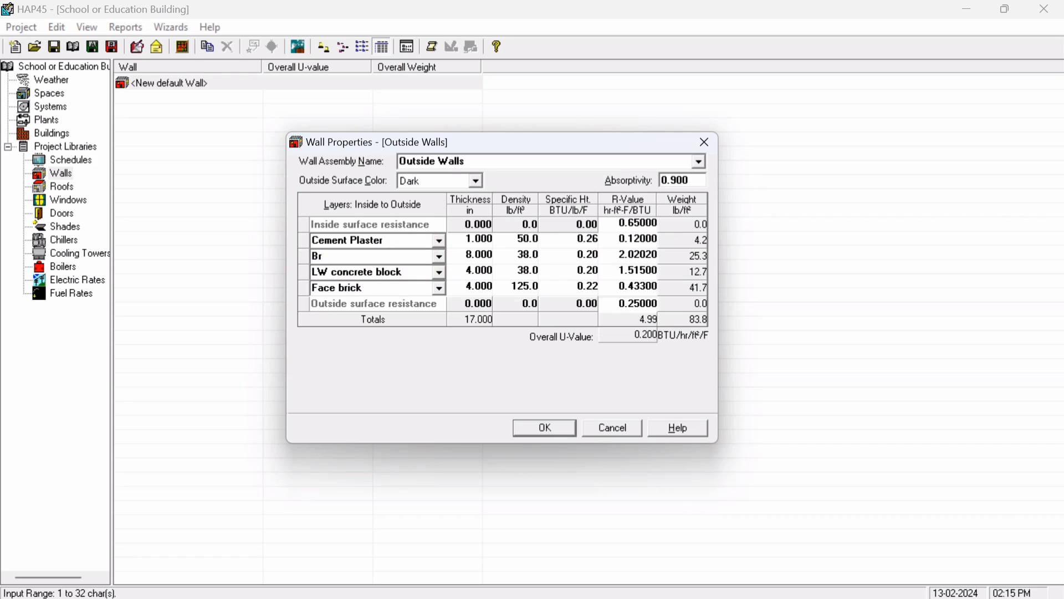
{"action": "type", "text": "ick wall"}
{"action": "left_click", "coordinate": [471, 255]}
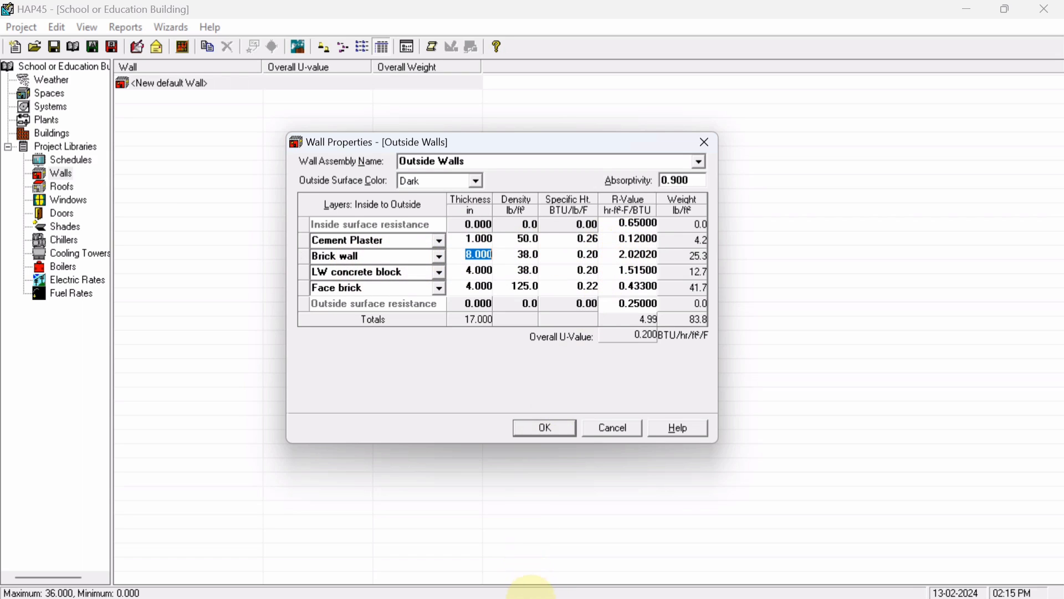
Check the brick resistance in the PowerPoint U-factor table and set the Brick wall layer's R-value to 1.6 back in HAP.
{"action": "mouse_move", "coordinate": [536, 597]}
{"action": "mouse_move", "coordinate": [771, 580]}
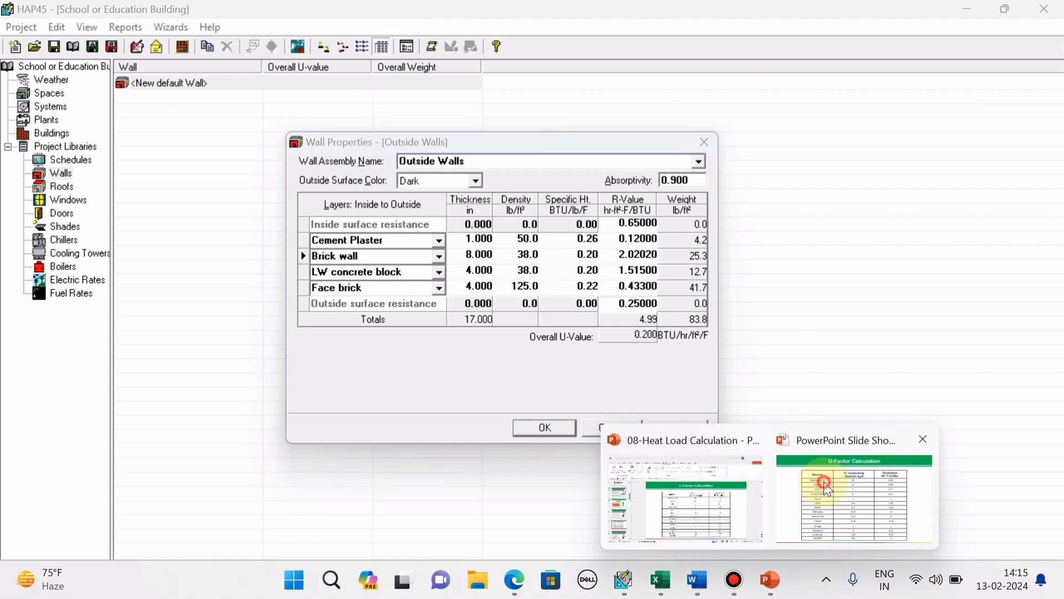
{"action": "left_click", "coordinate": [831, 482]}
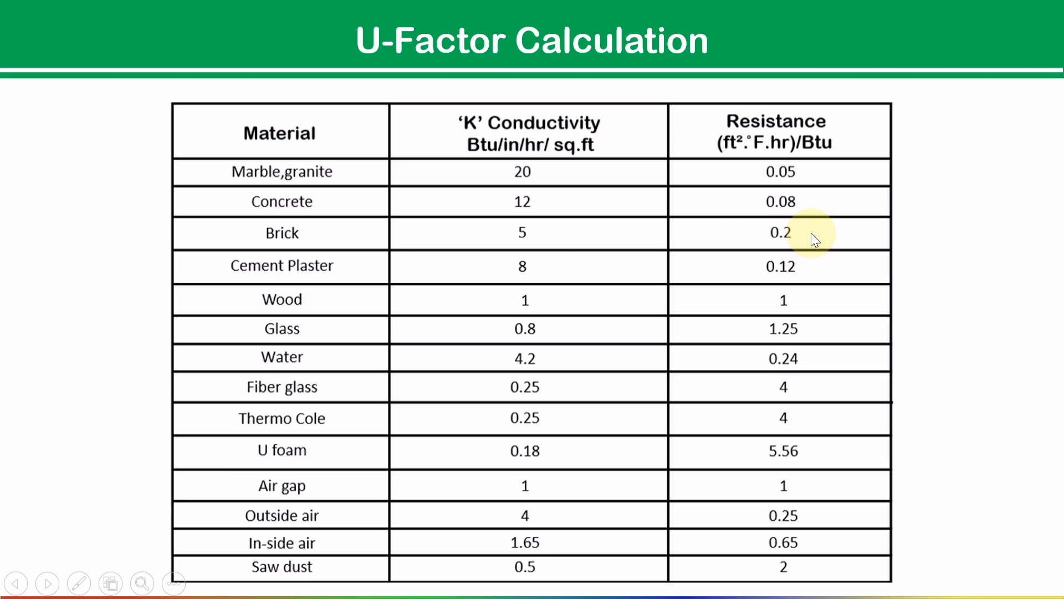
{"action": "left_click", "coordinate": [608, 479]}
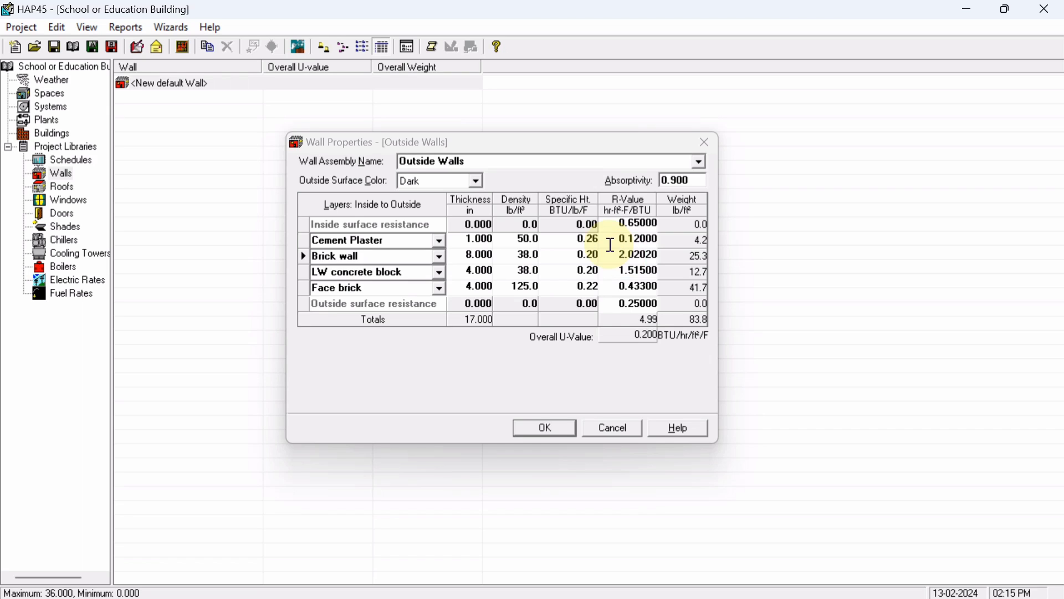
{"action": "left_click", "coordinate": [625, 254]}
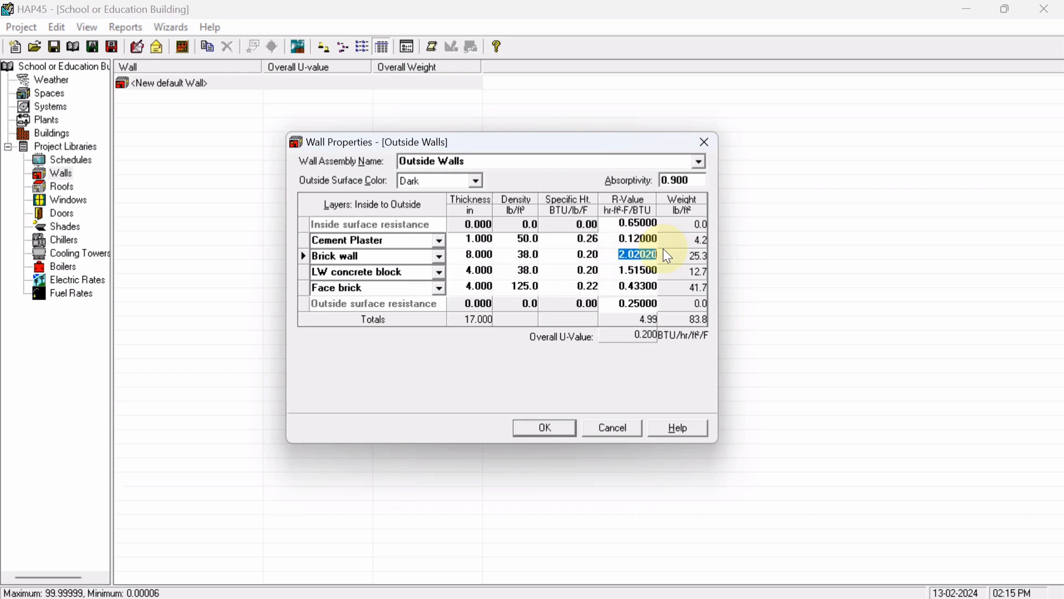
{"action": "type", "text": "1.6"}
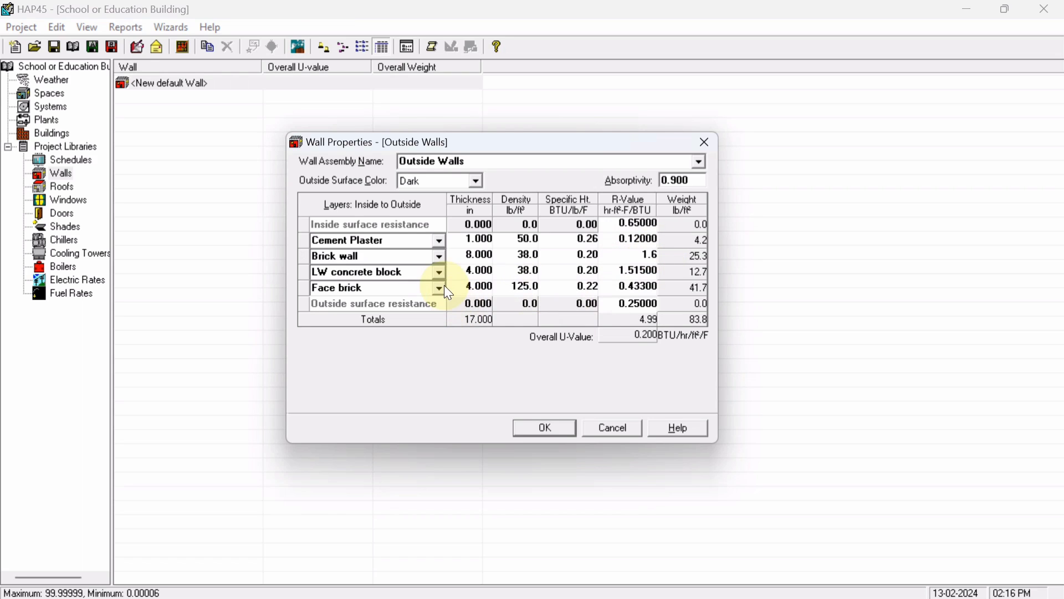
Redefine the LW concrete block layer as Cement Plaster with a thickness of 1 in and an R-value of 0.12.
{"action": "left_click", "coordinate": [310, 276]}
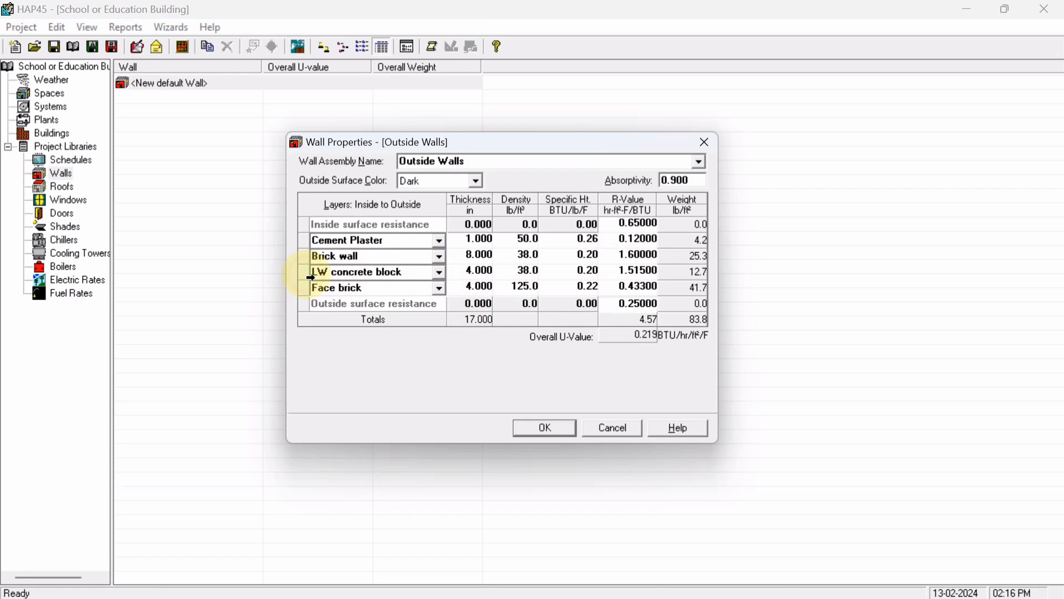
{"action": "left_click", "coordinate": [420, 274]}
{"action": "type", "text": "C"}
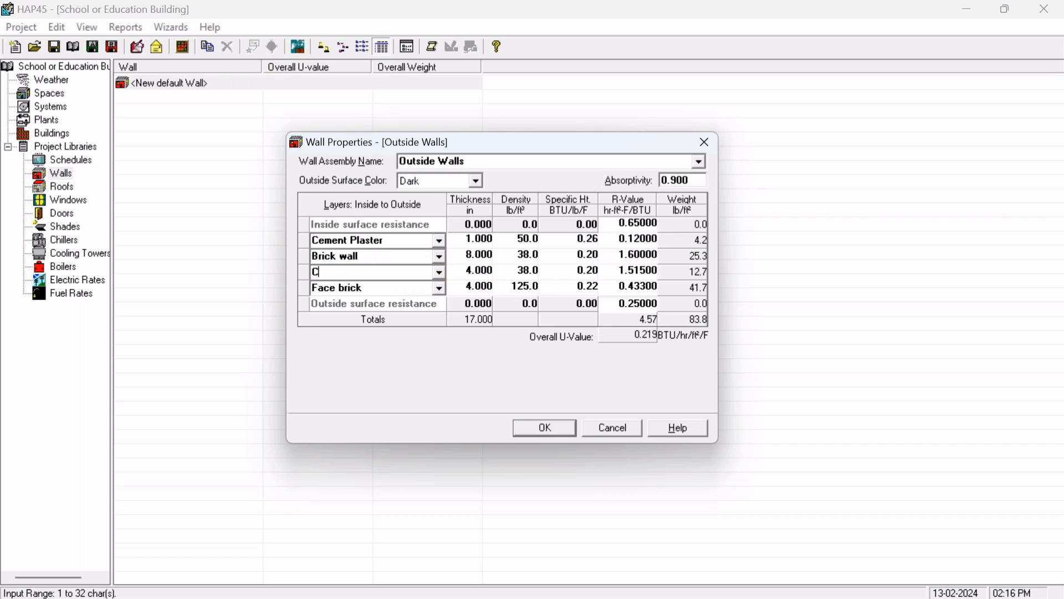
{"action": "type", "text": "ement Plaster"}
{"action": "left_click", "coordinate": [464, 275]}
{"action": "type", "text": "1"}
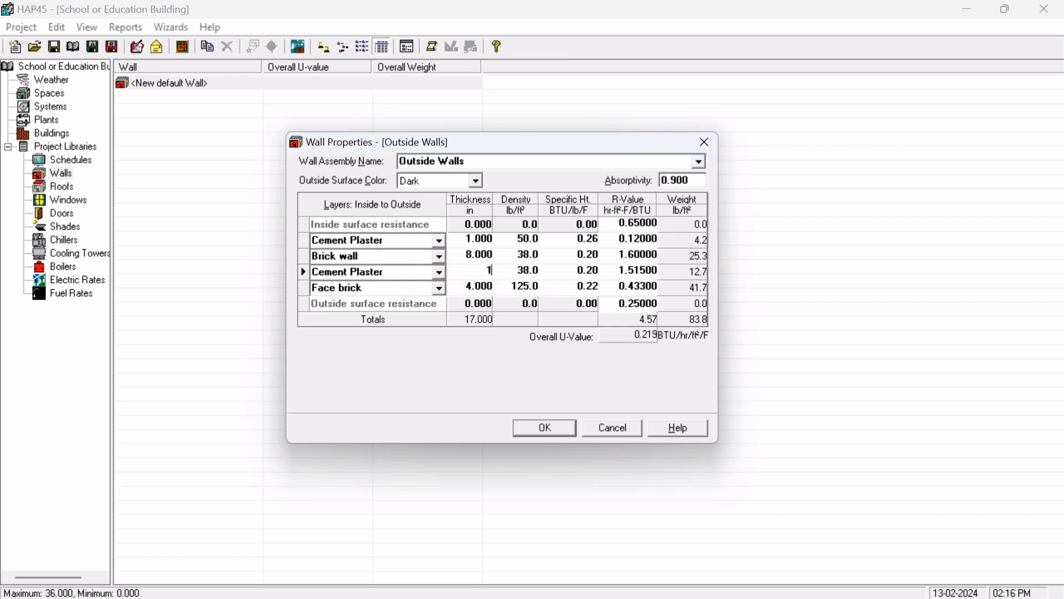
{"action": "left_click", "coordinate": [622, 270]}
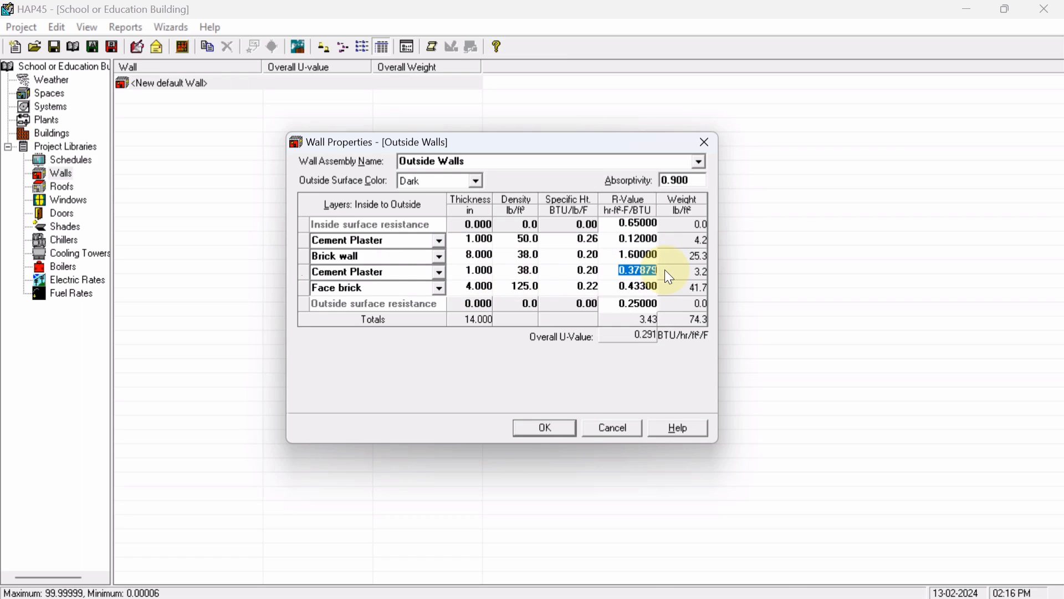
{"action": "type", "text": "0.12"}
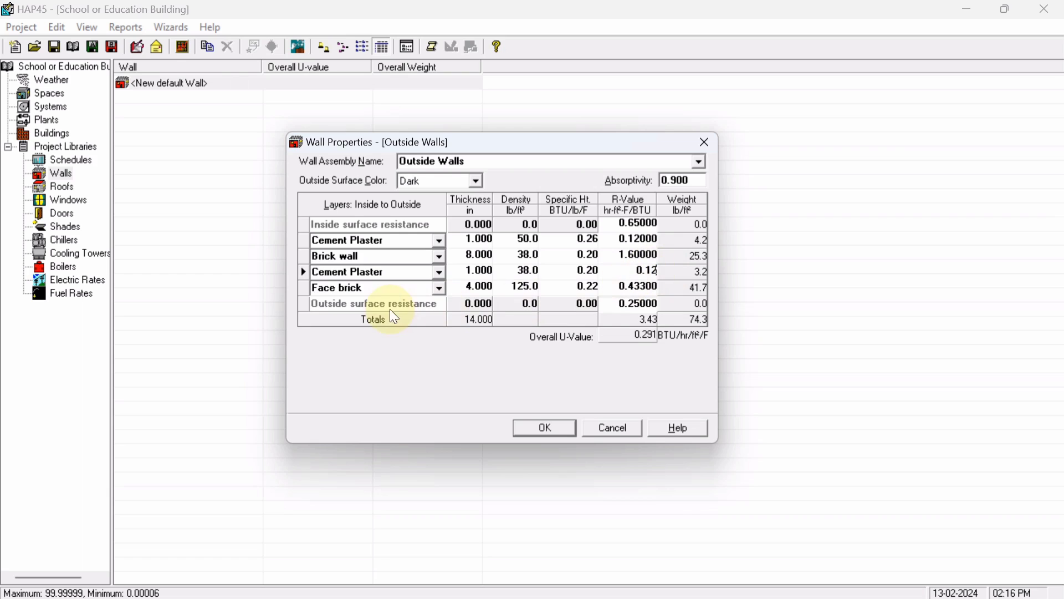
Remove the Face brick layer from the wall and save the Outside Walls assembly.
{"action": "left_click", "coordinate": [309, 288]}
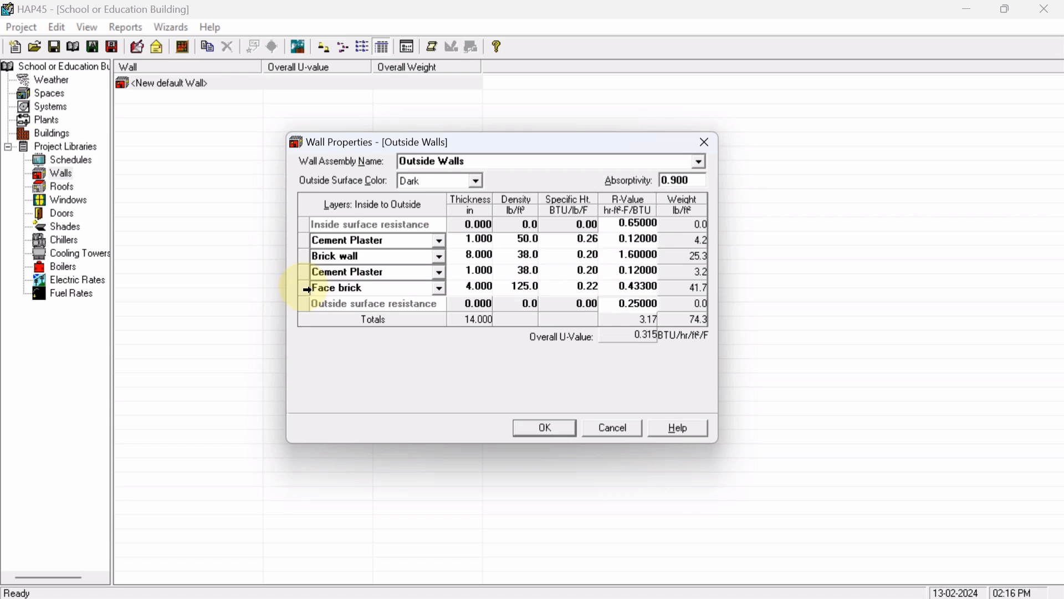
{"action": "right_click", "coordinate": [304, 287]}
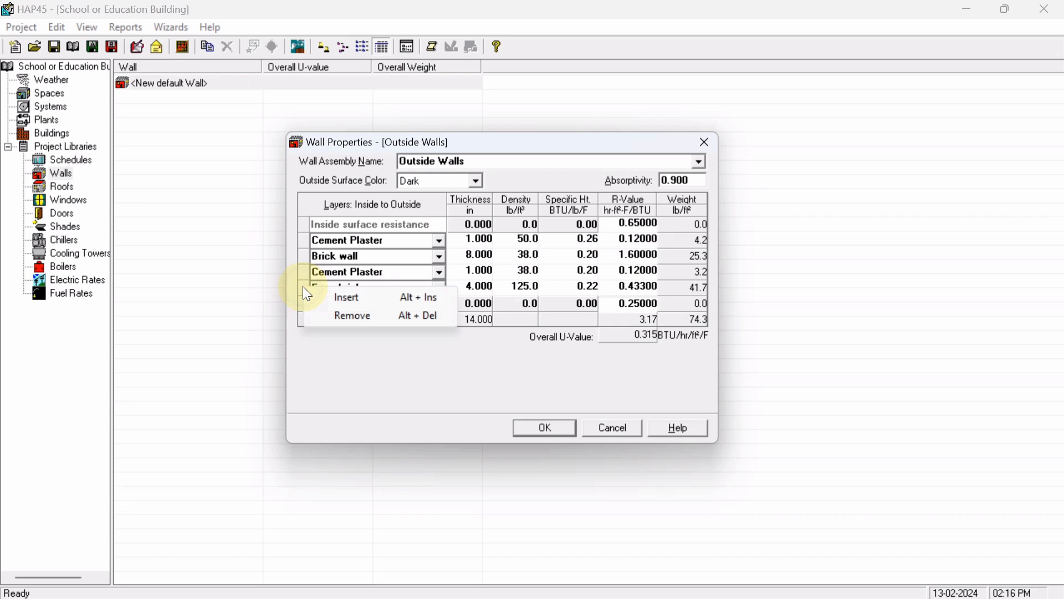
{"action": "left_click", "coordinate": [359, 317]}
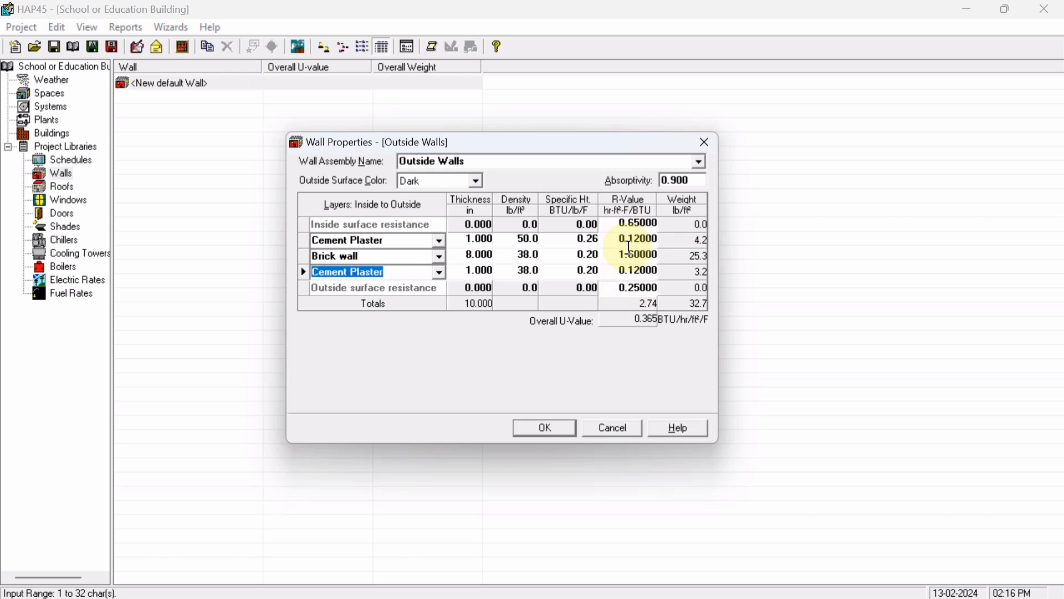
{"action": "left_click", "coordinate": [625, 325]}
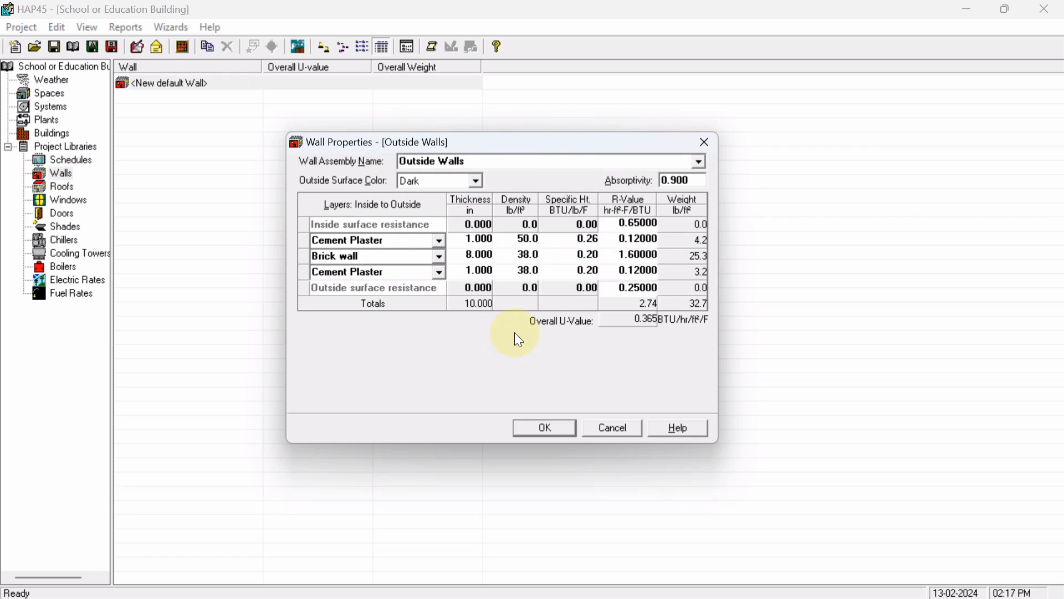
{"action": "left_click", "coordinate": [552, 428]}
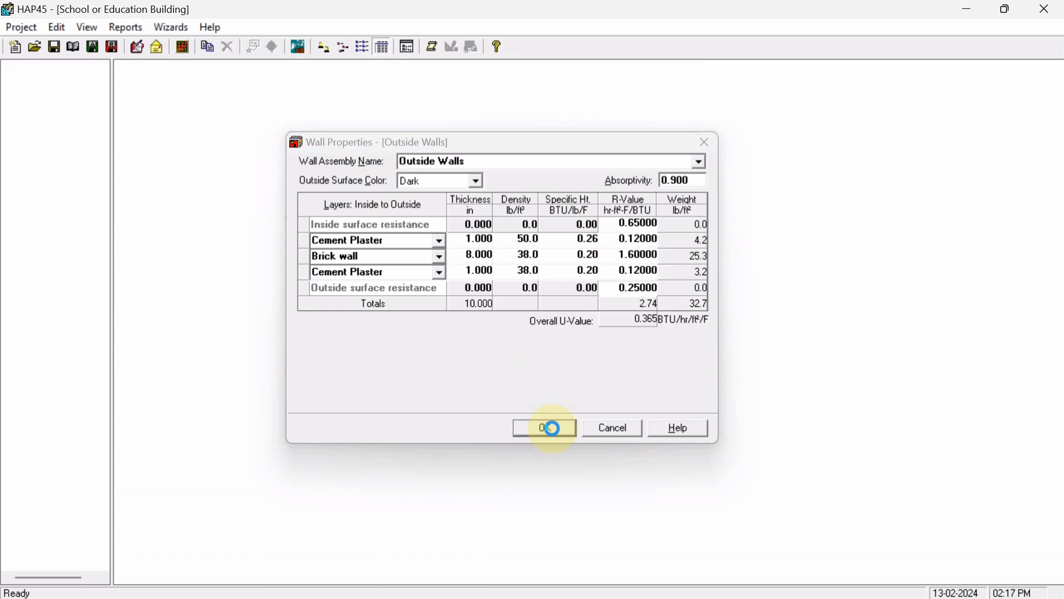